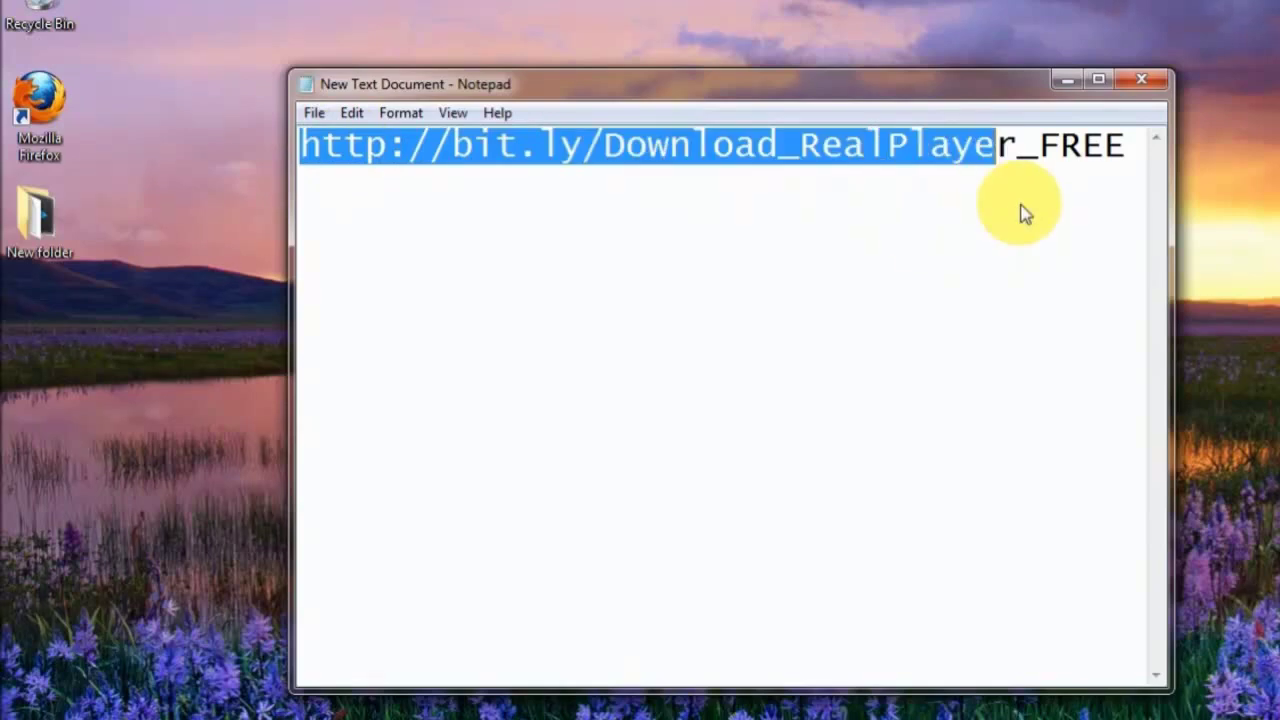
right_click(754, 146)
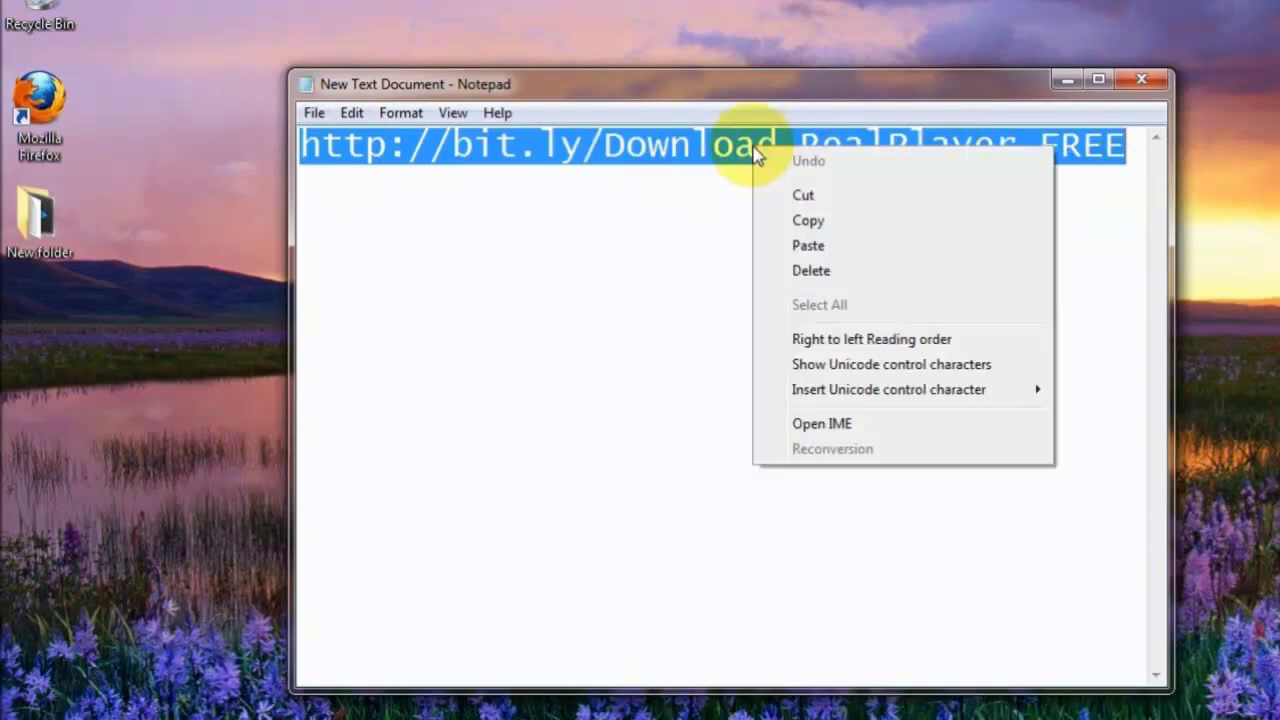
left_click(808, 221)
left_click(1141, 79)
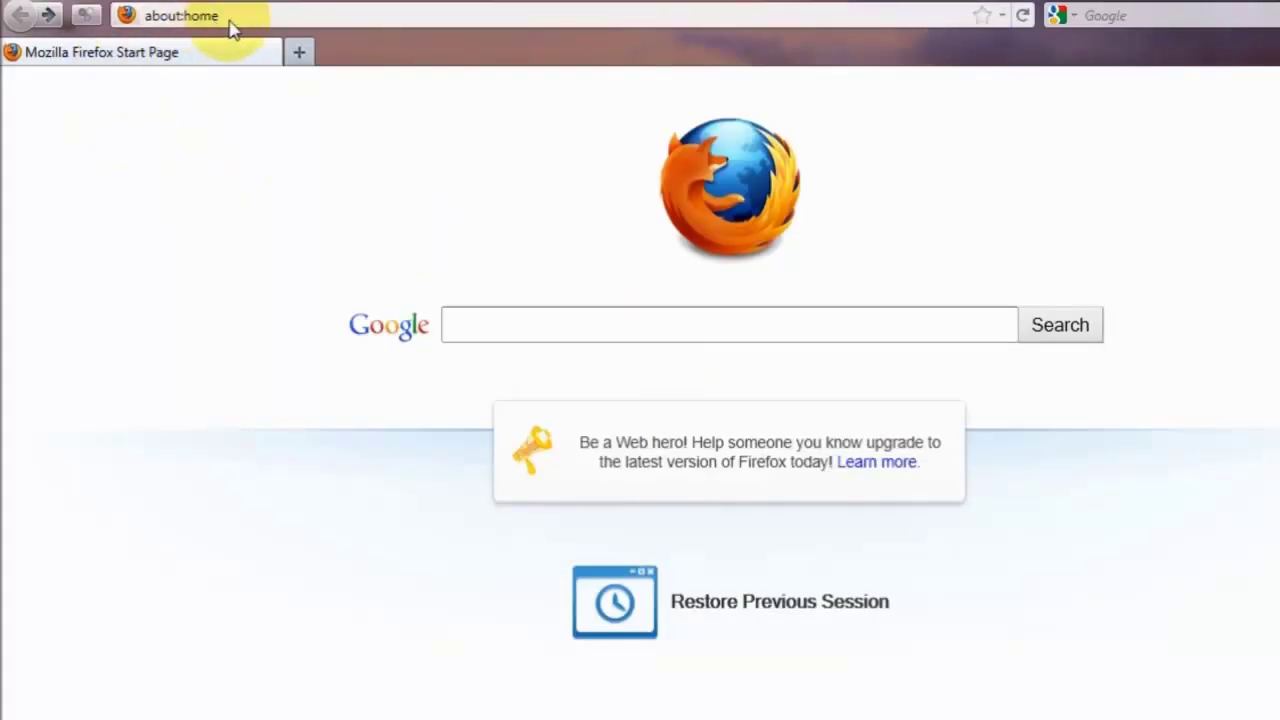
- Paste the copied RealPlayer download link into Firefox's address field and load the page
left_click(230, 24)
right_click(229, 24)
left_click(286, 120)
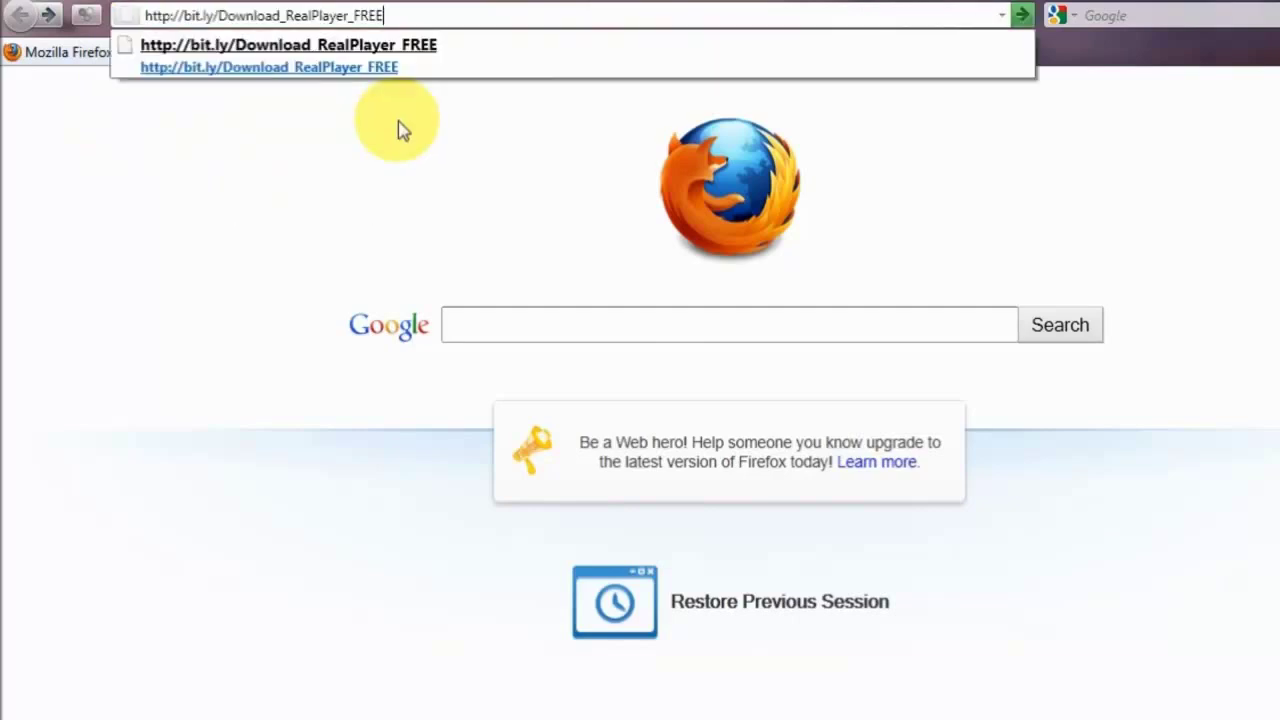
left_click(1025, 14)
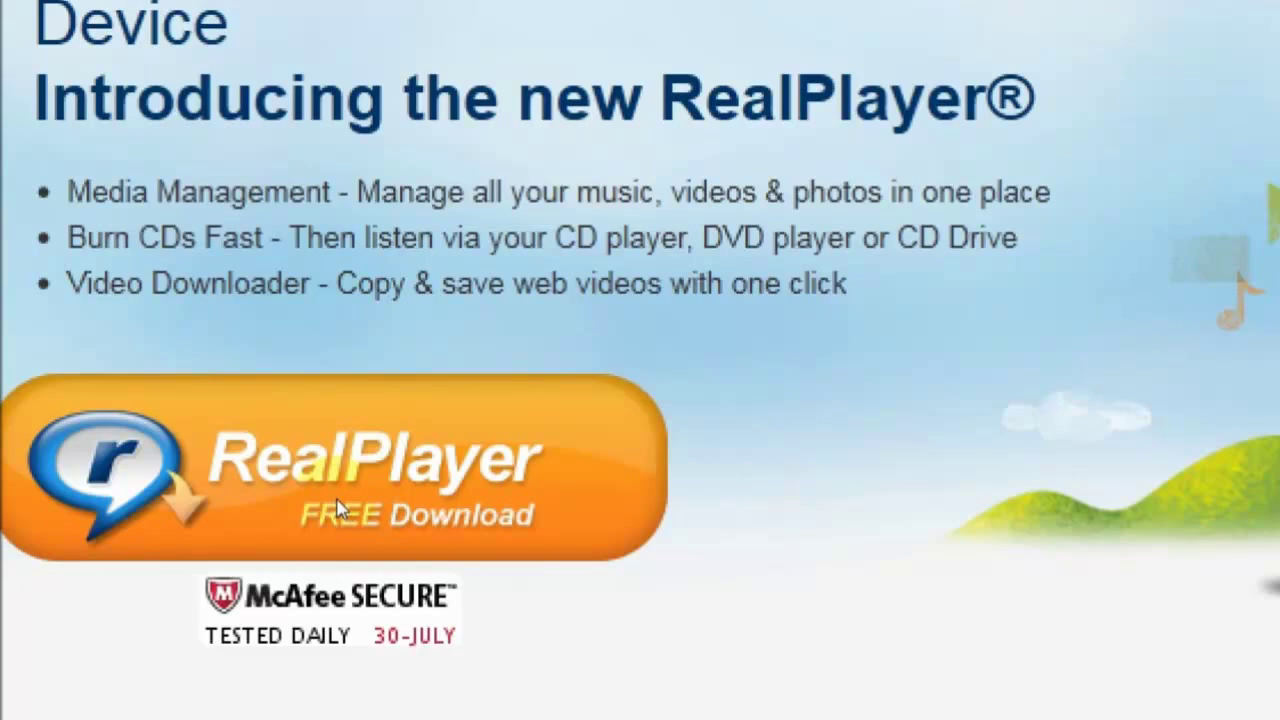
- Start the free RealPlayer download, save RealPlayer.exe and close the downloads window
left_click(337, 510)
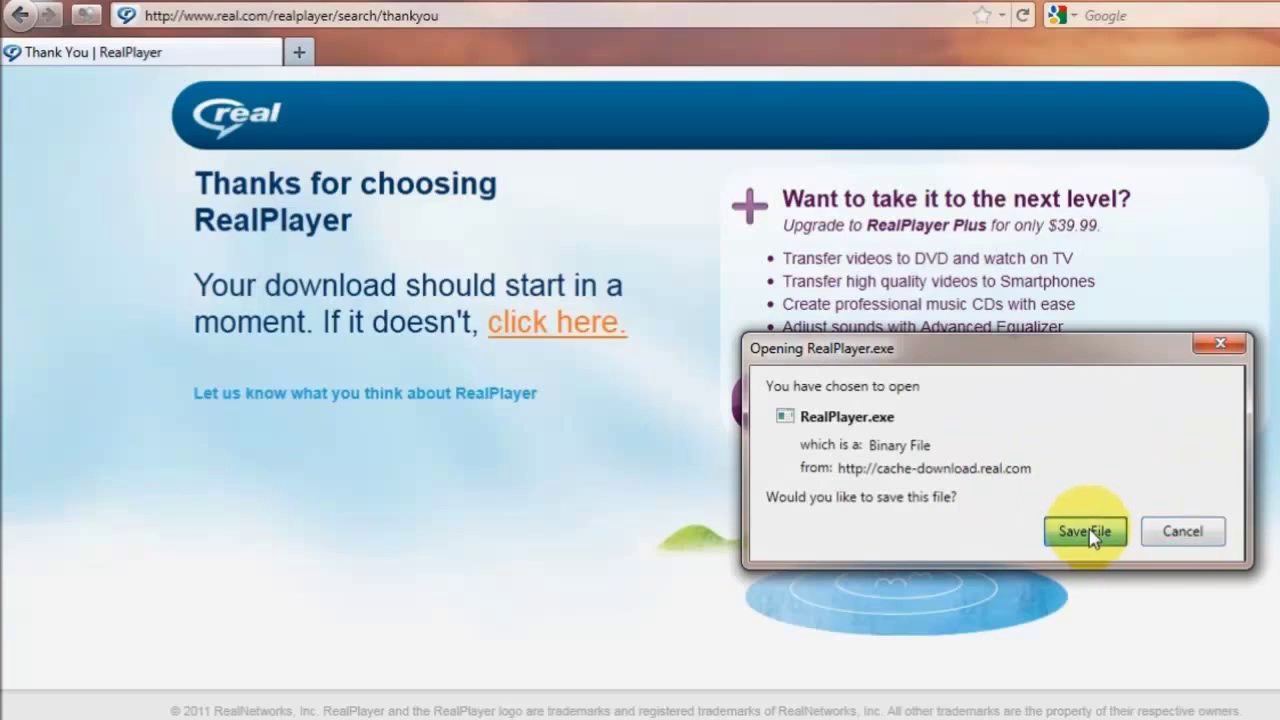
left_click(1086, 531)
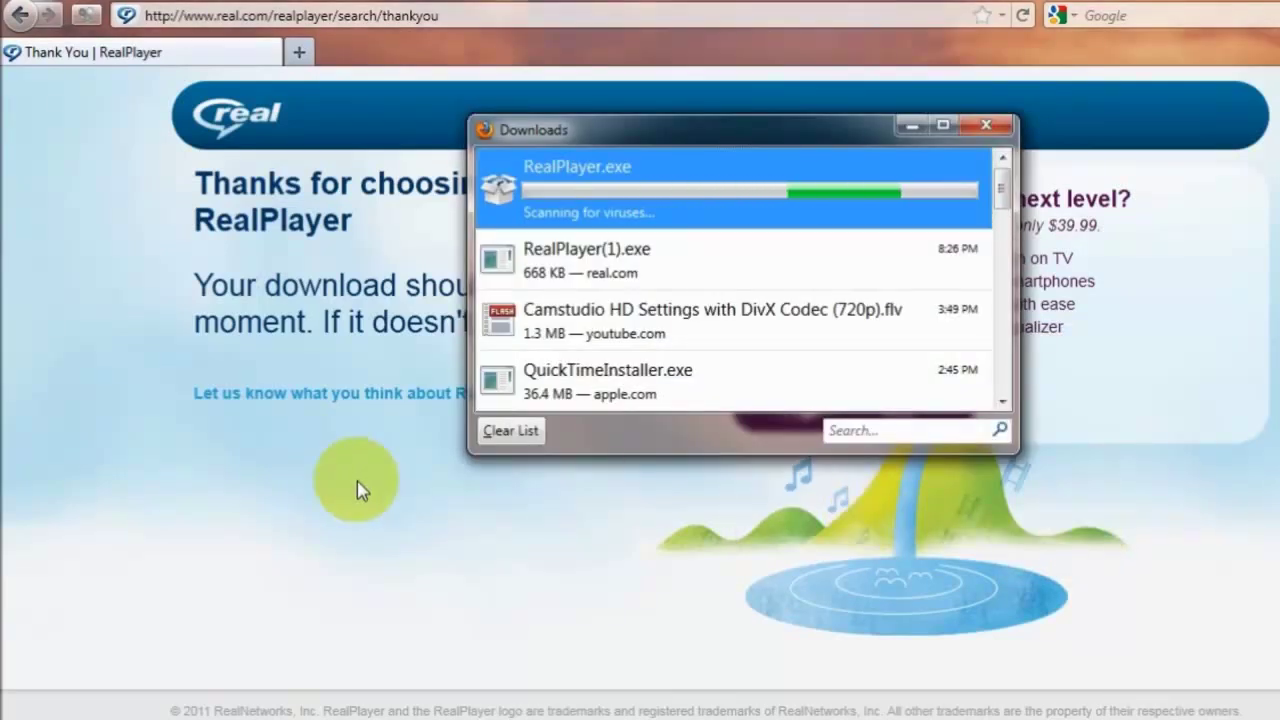
left_click(994, 135)
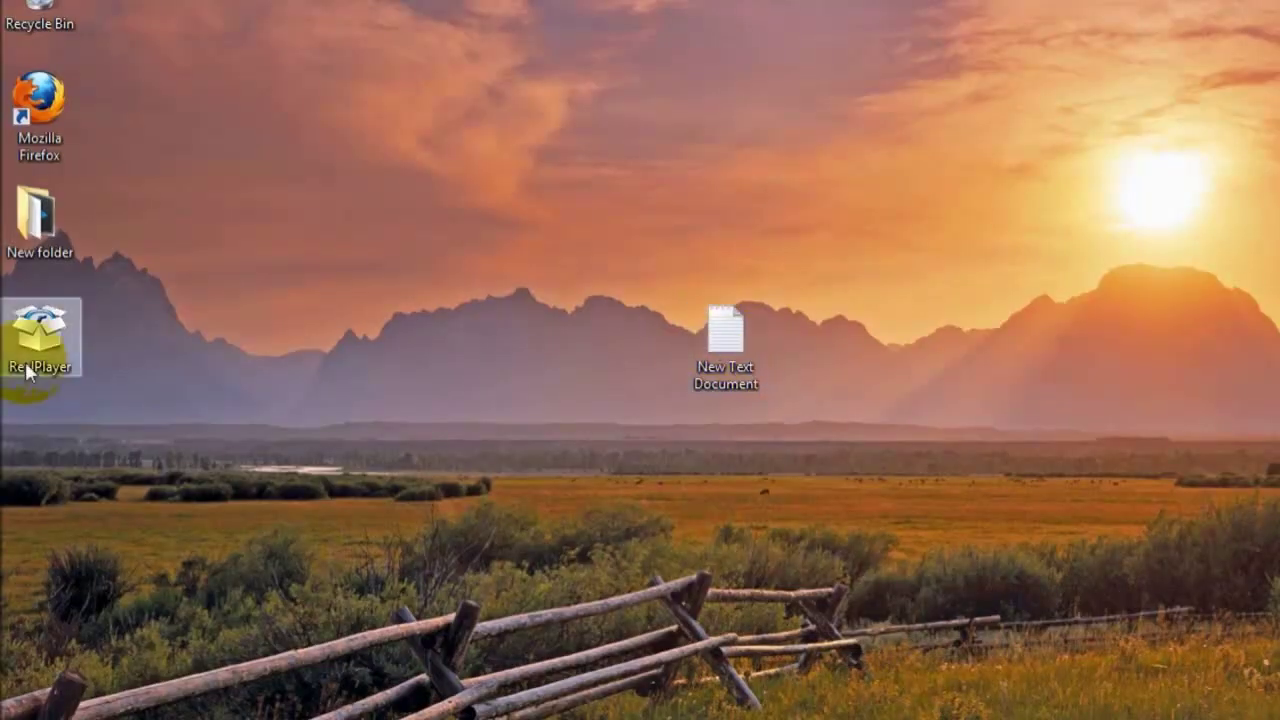
- Place the RealPlayer installer beside the New Text Document file on the desktop and run it, allowing the security warning
left_click_drag(43, 338, 638, 345)
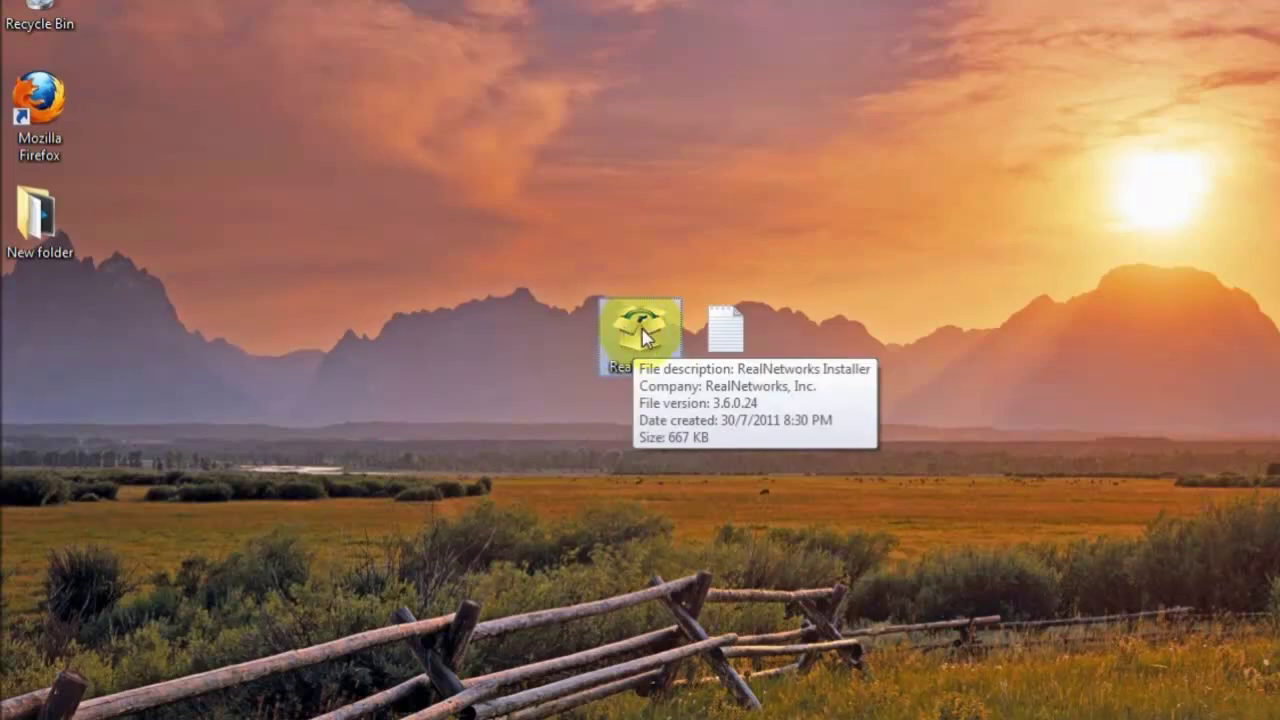
mouse_move(643, 336)
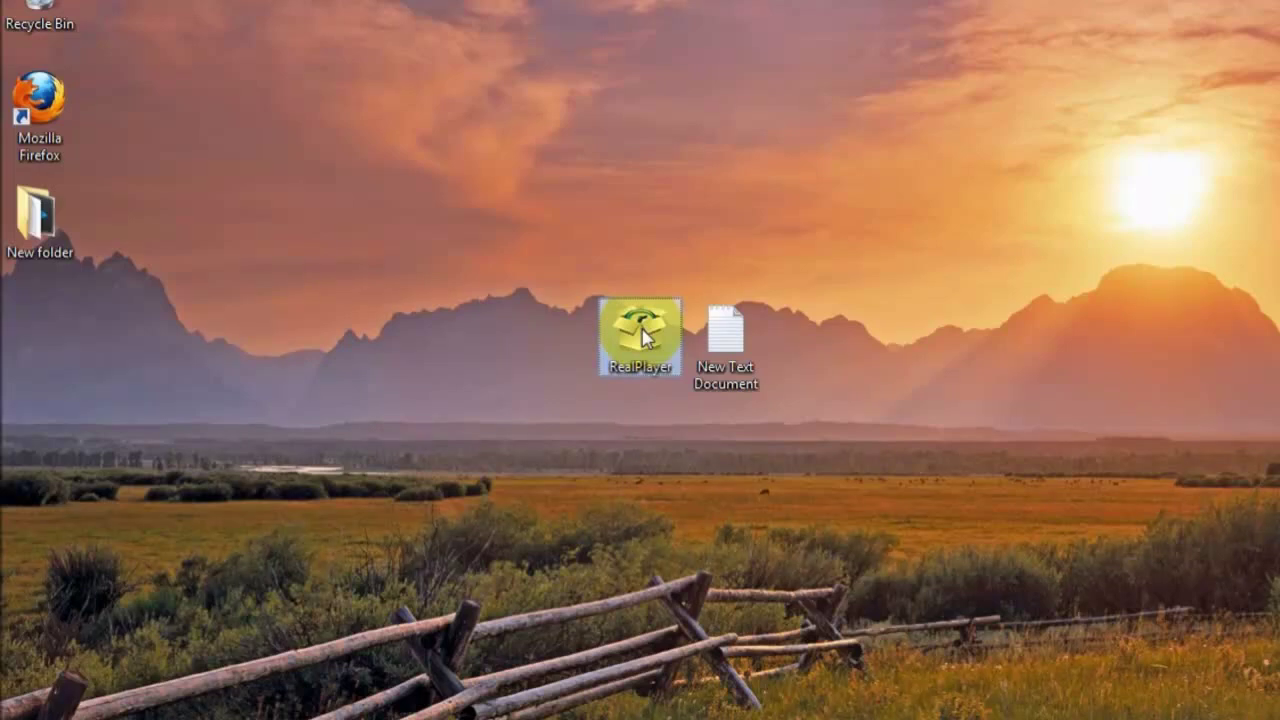
double_click(652, 336)
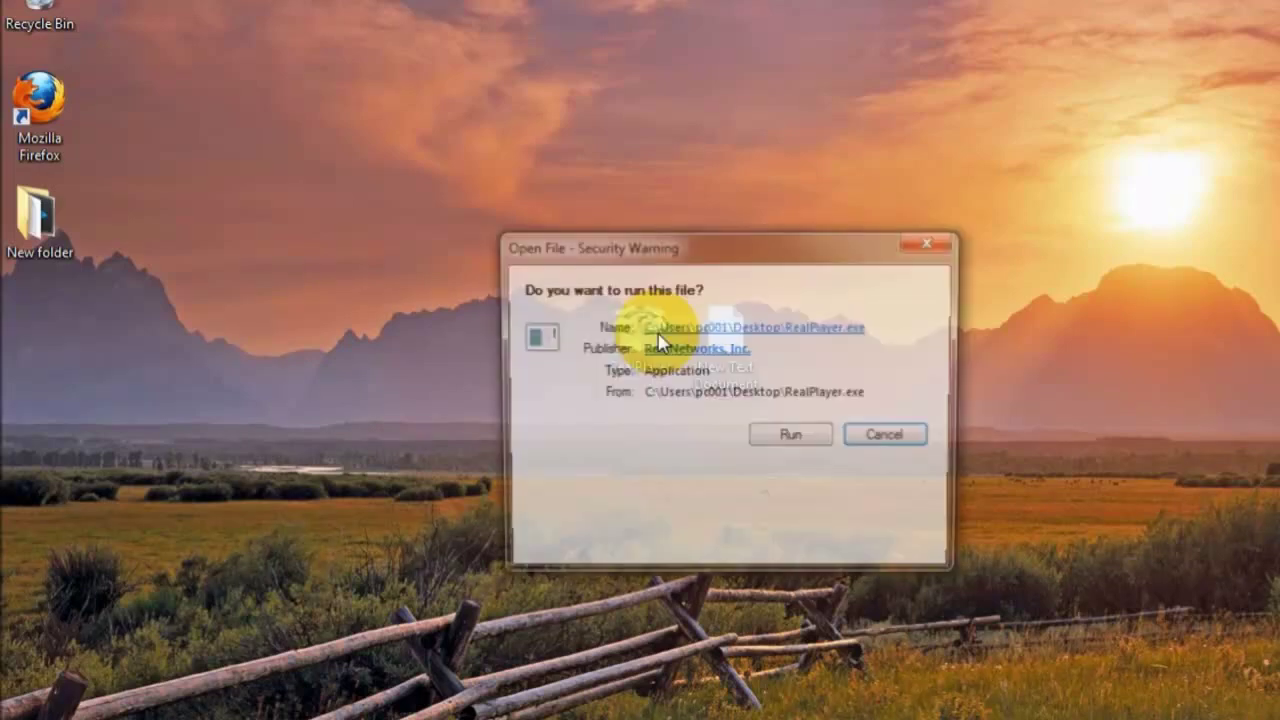
left_click(783, 440)
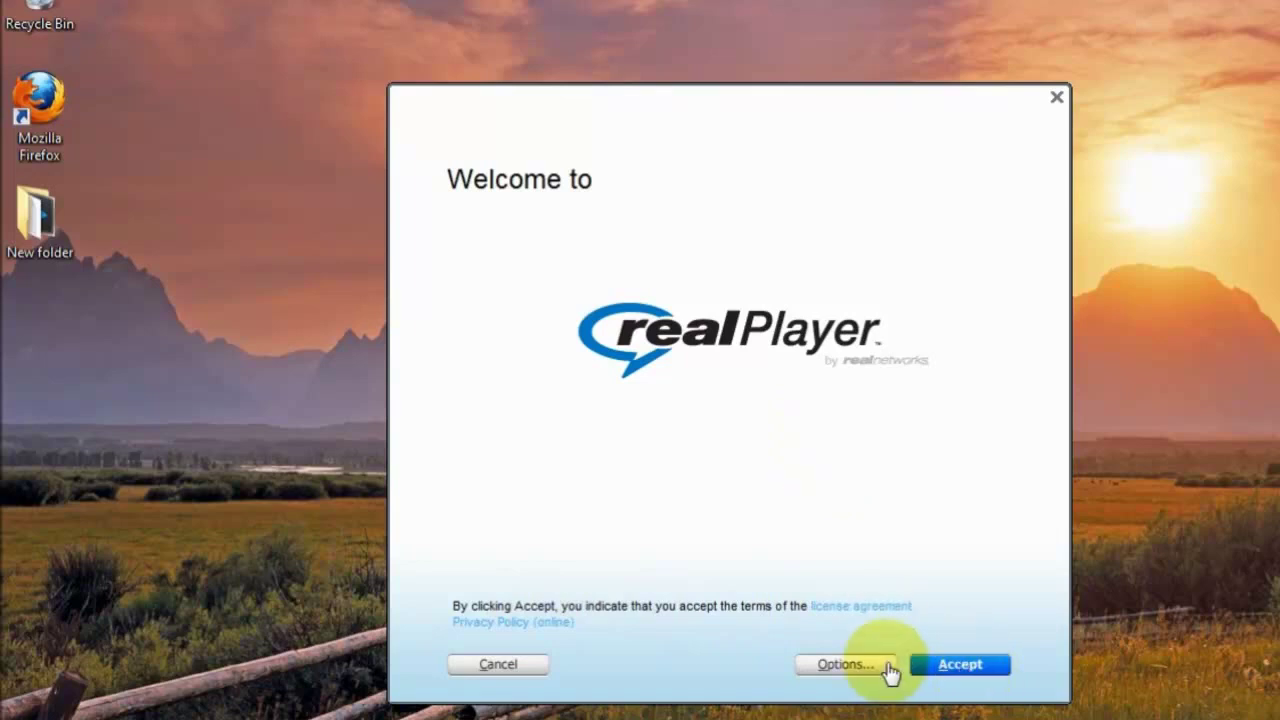
- Accept the RealPlayer license agreement and continue the installation without Google Chrome or making it the default browser
left_click(958, 666)
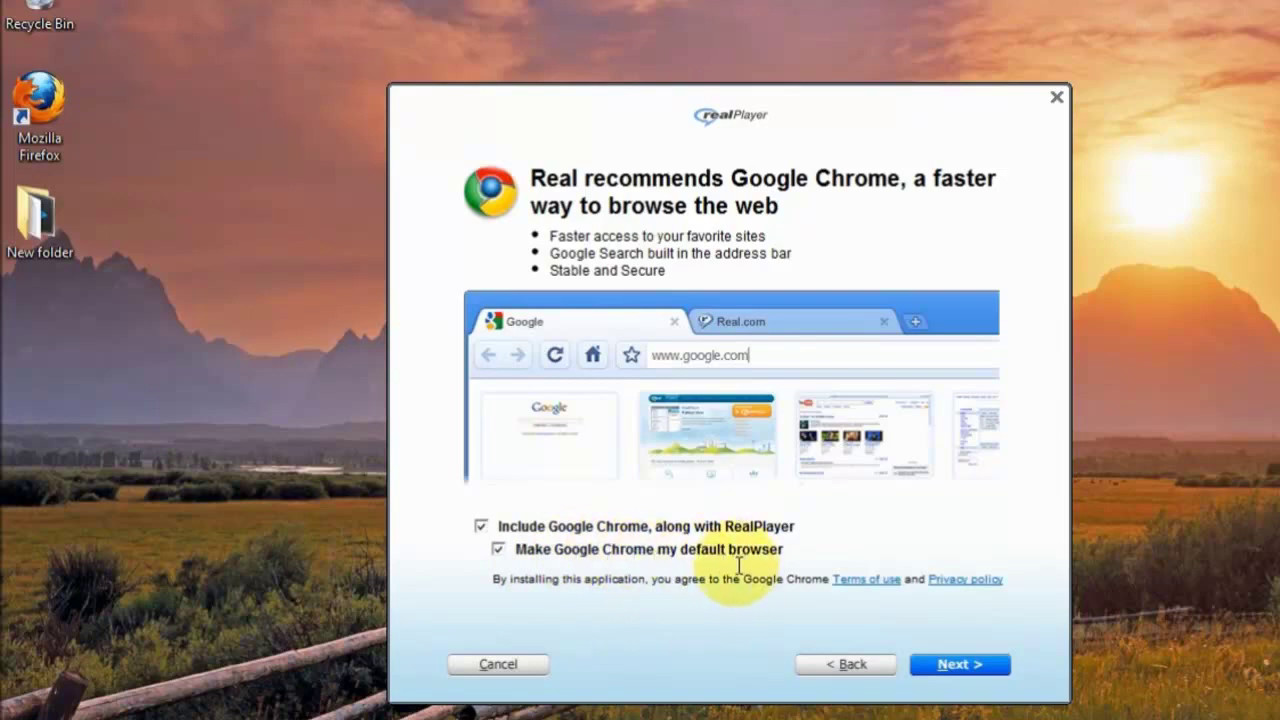
left_click(481, 527)
left_click(497, 549)
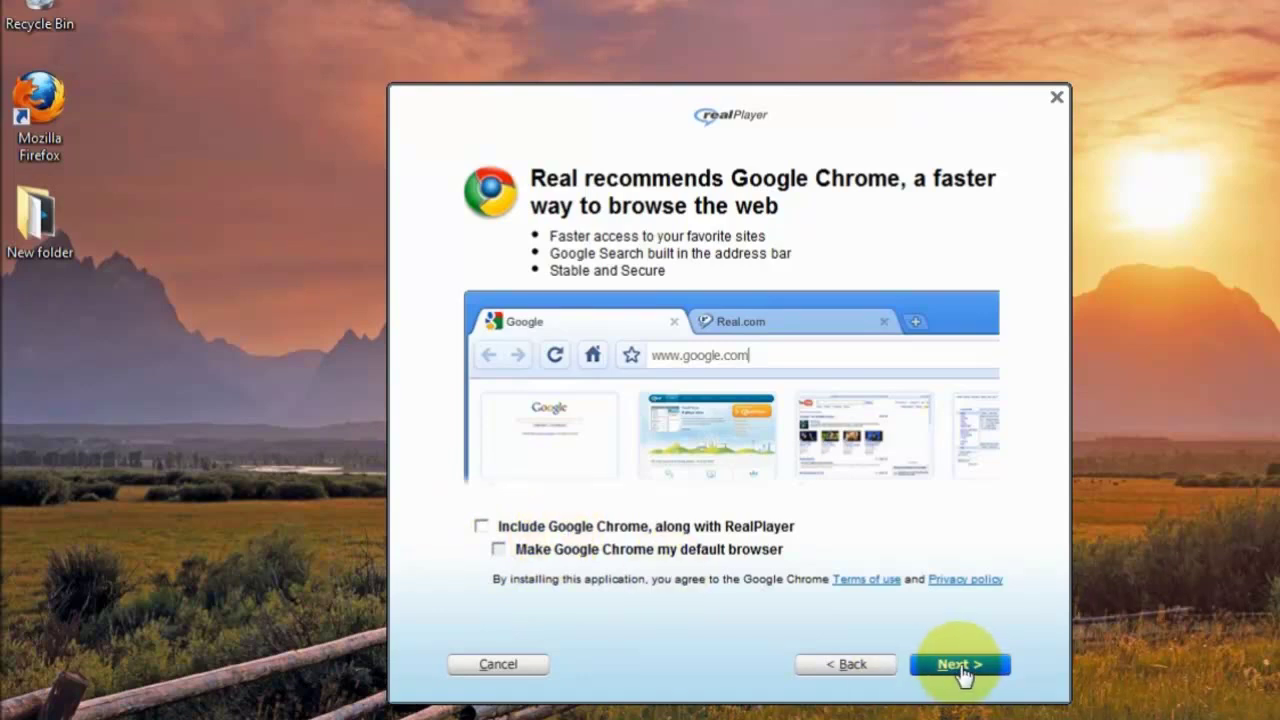
left_click(962, 668)
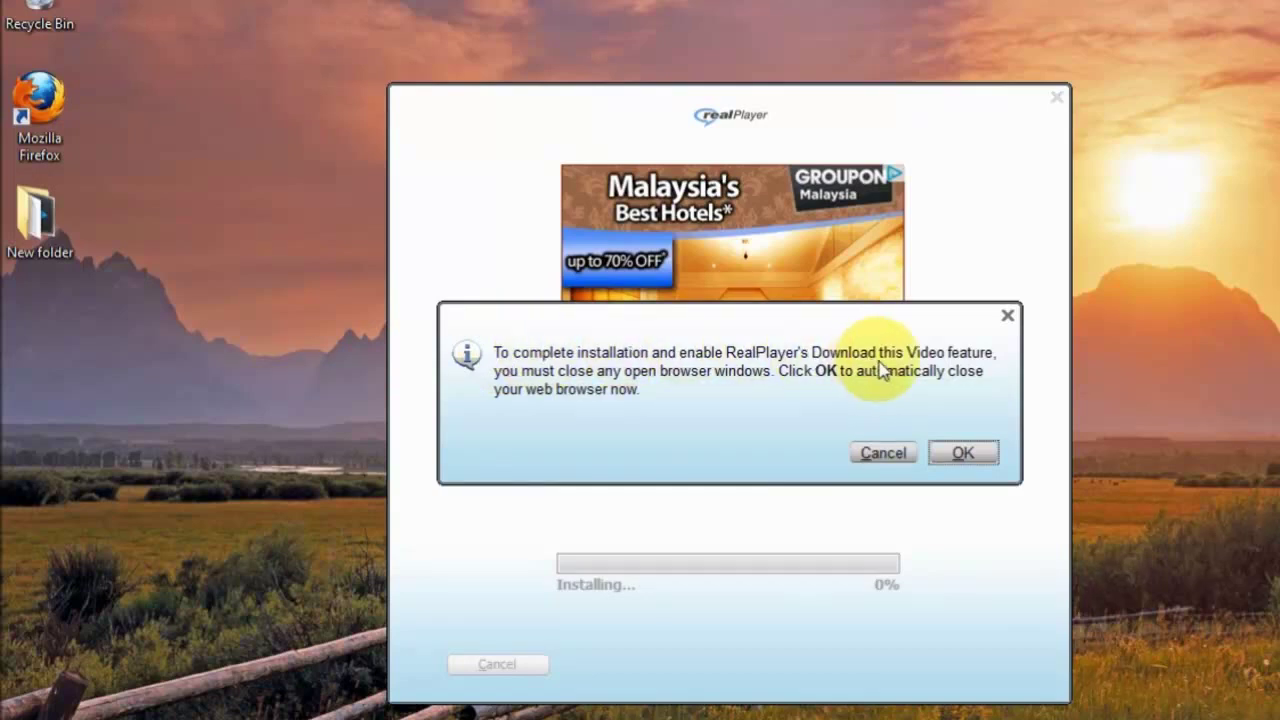
- Allow the installer to close open browser windows and choose the Basic RealPlayer setup
left_click(963, 455)
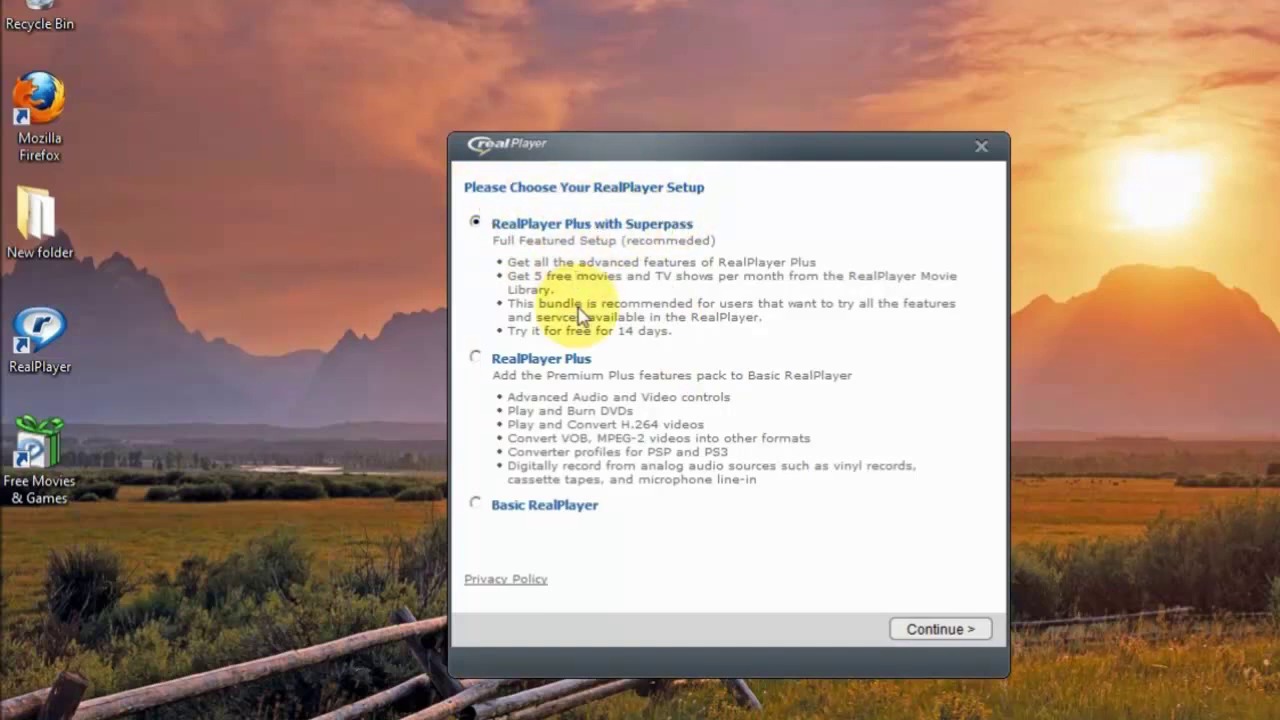
left_click(476, 506)
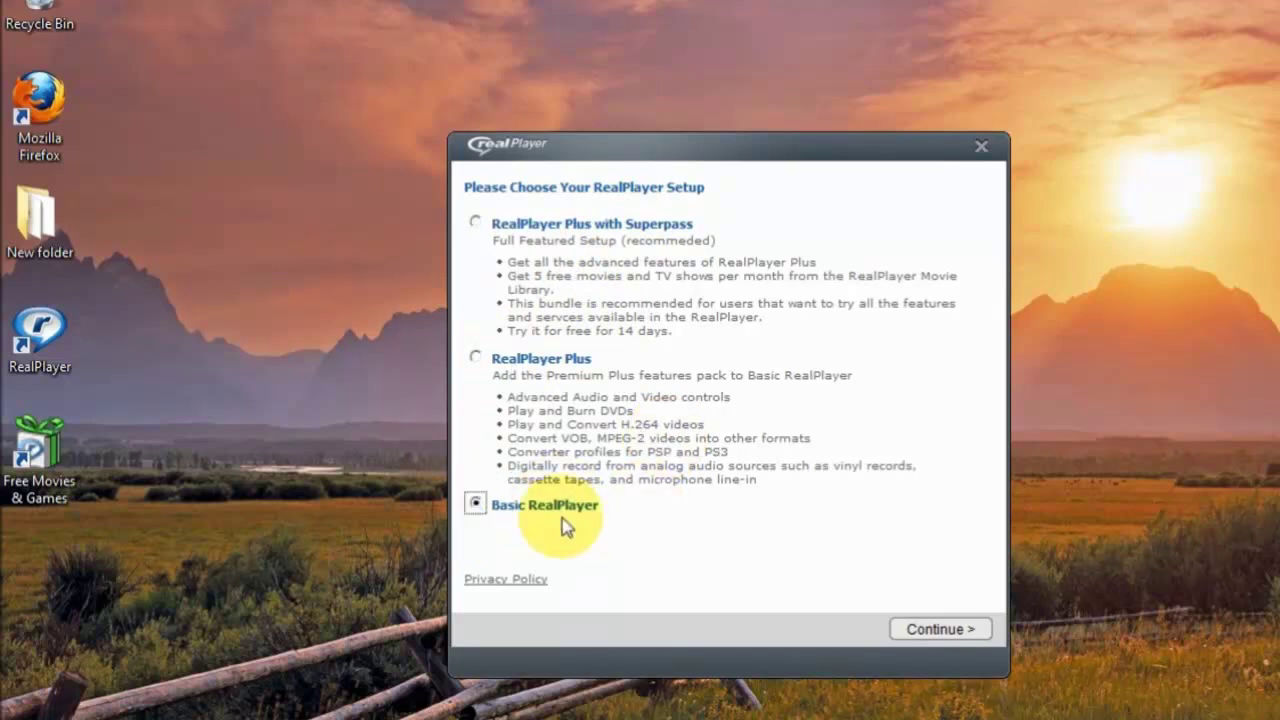
left_click(940, 629)
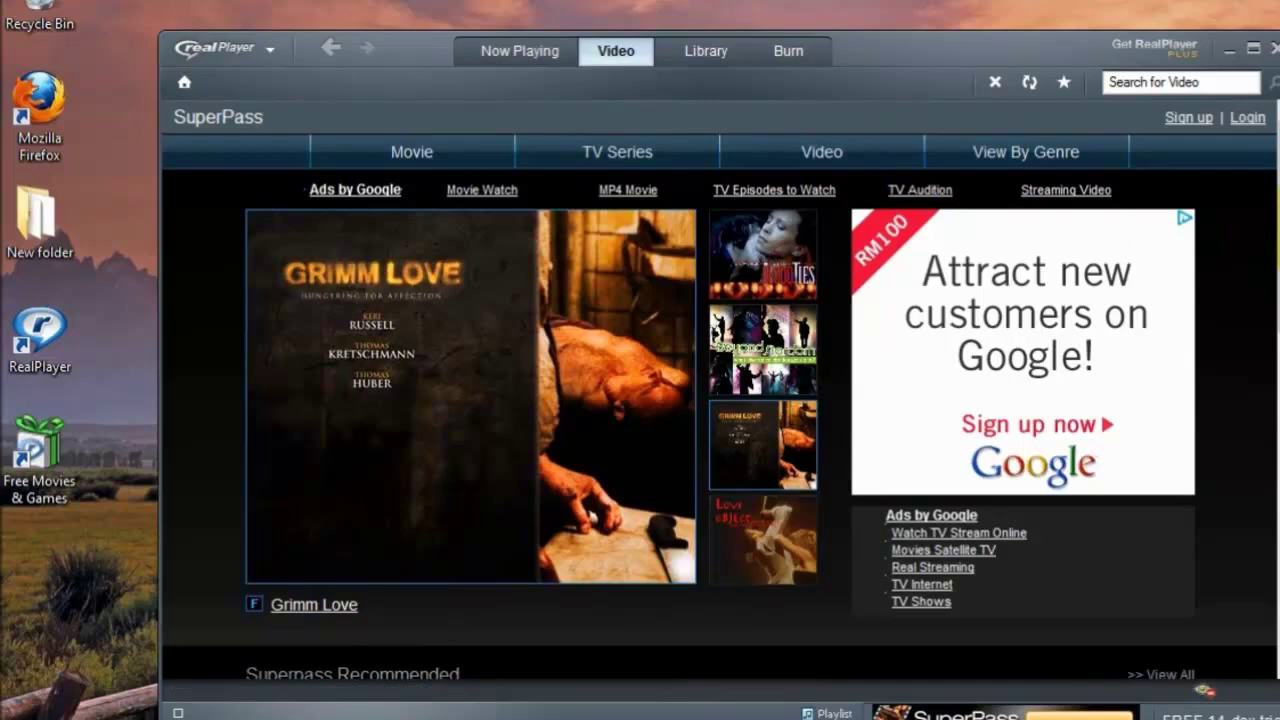
- Browse the SuperPass recommended titles and the Video category in RealPlayer, and close the player
scroll(720, 390, "down", 10)
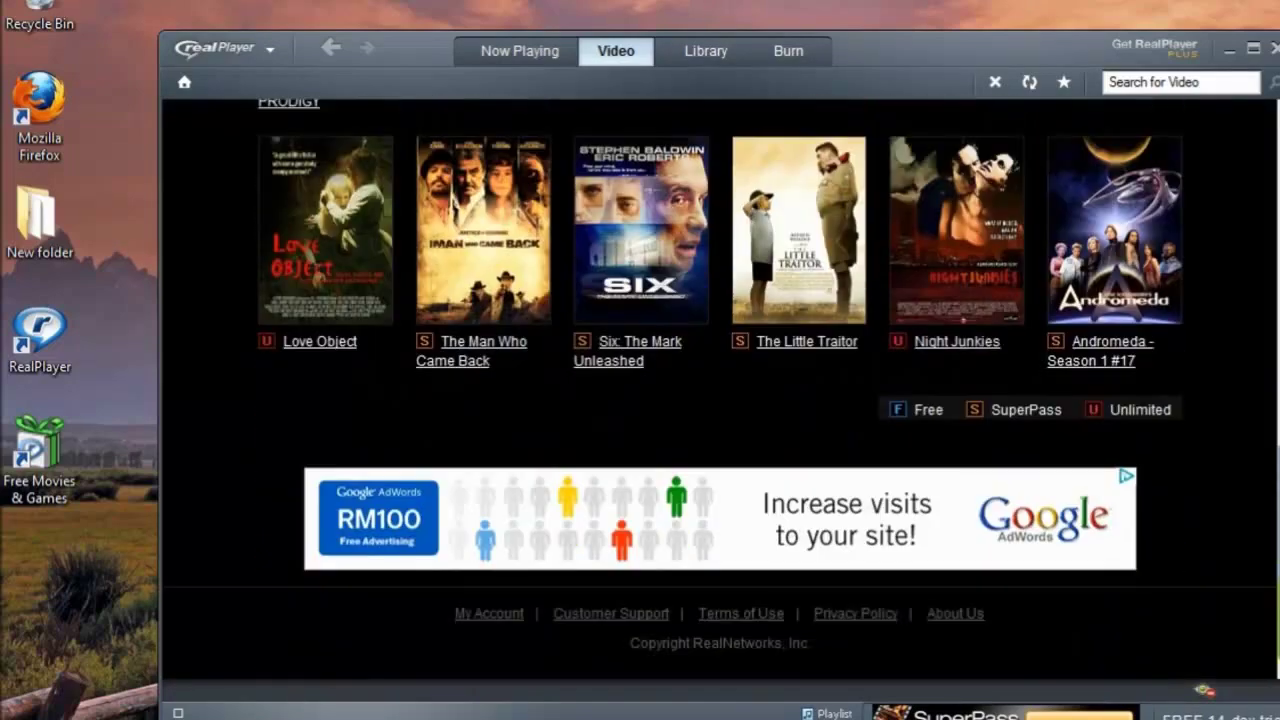
scroll(1245, 503, "up", 10)
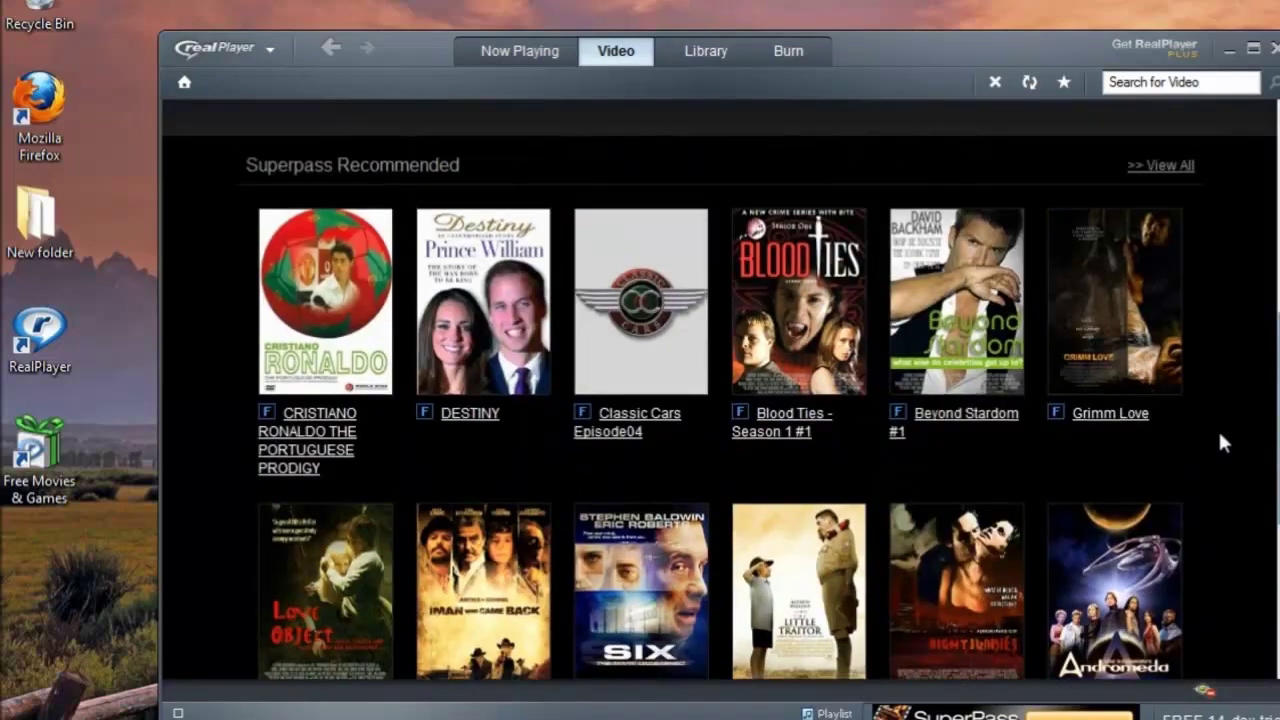
scroll(1225, 283, "up", 3)
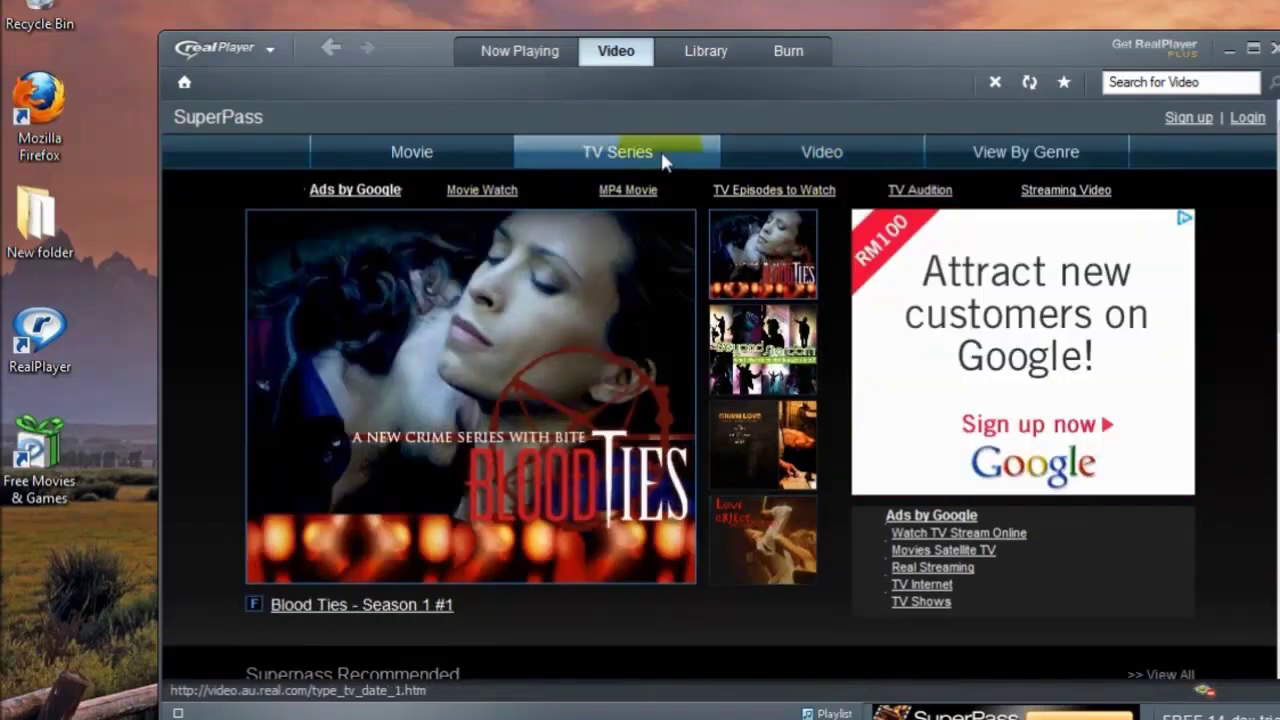
left_click(822, 155)
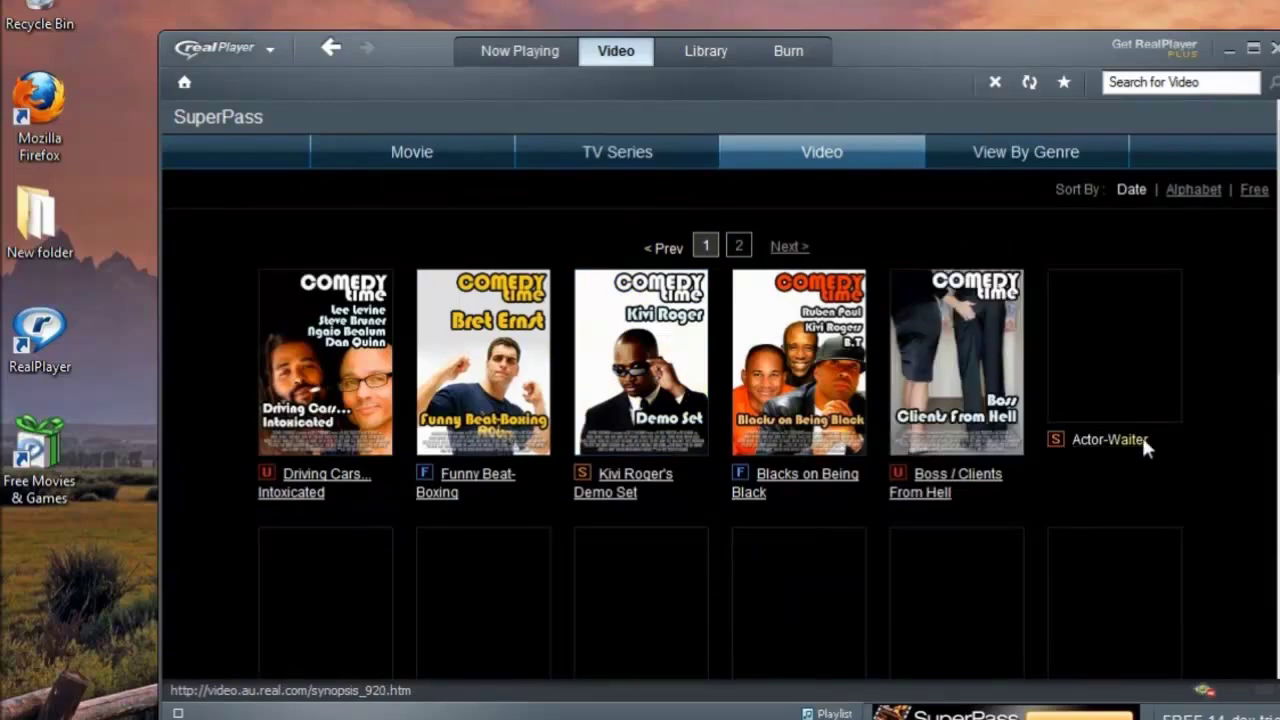
scroll(720, 390, "down", 6)
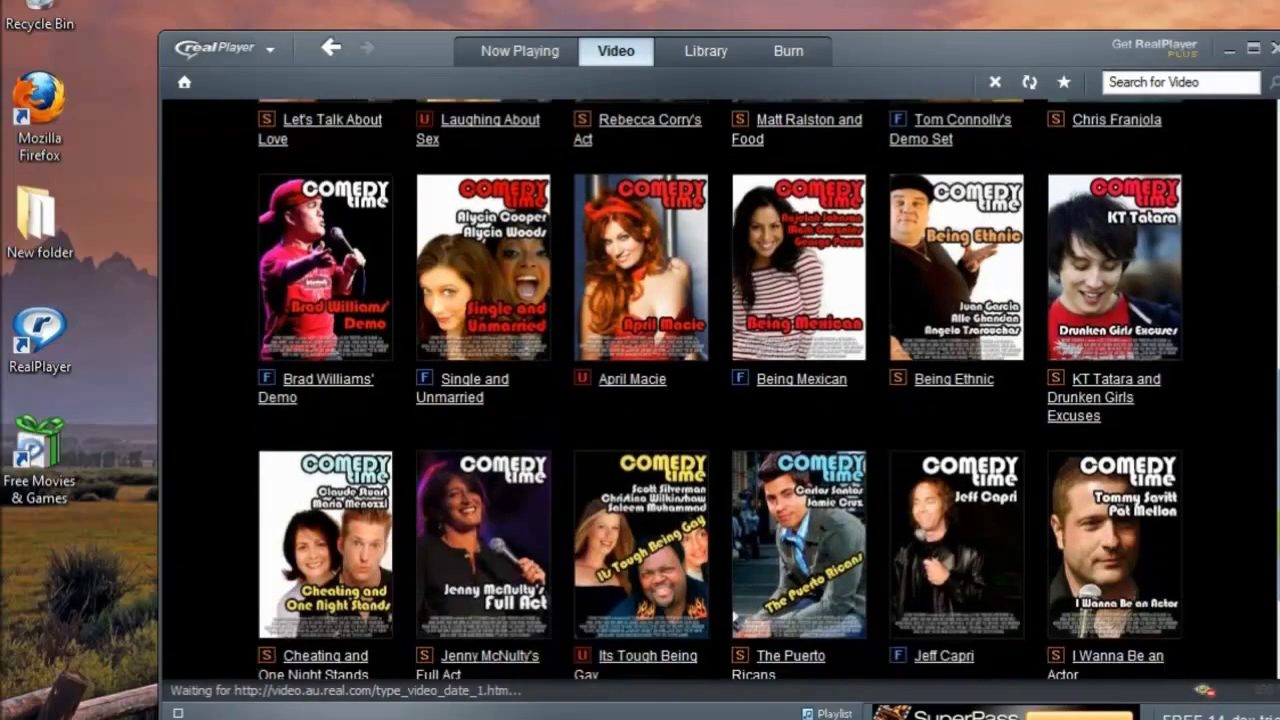
scroll(720, 390, "down", 3)
scroll(720, 390, "down", 1)
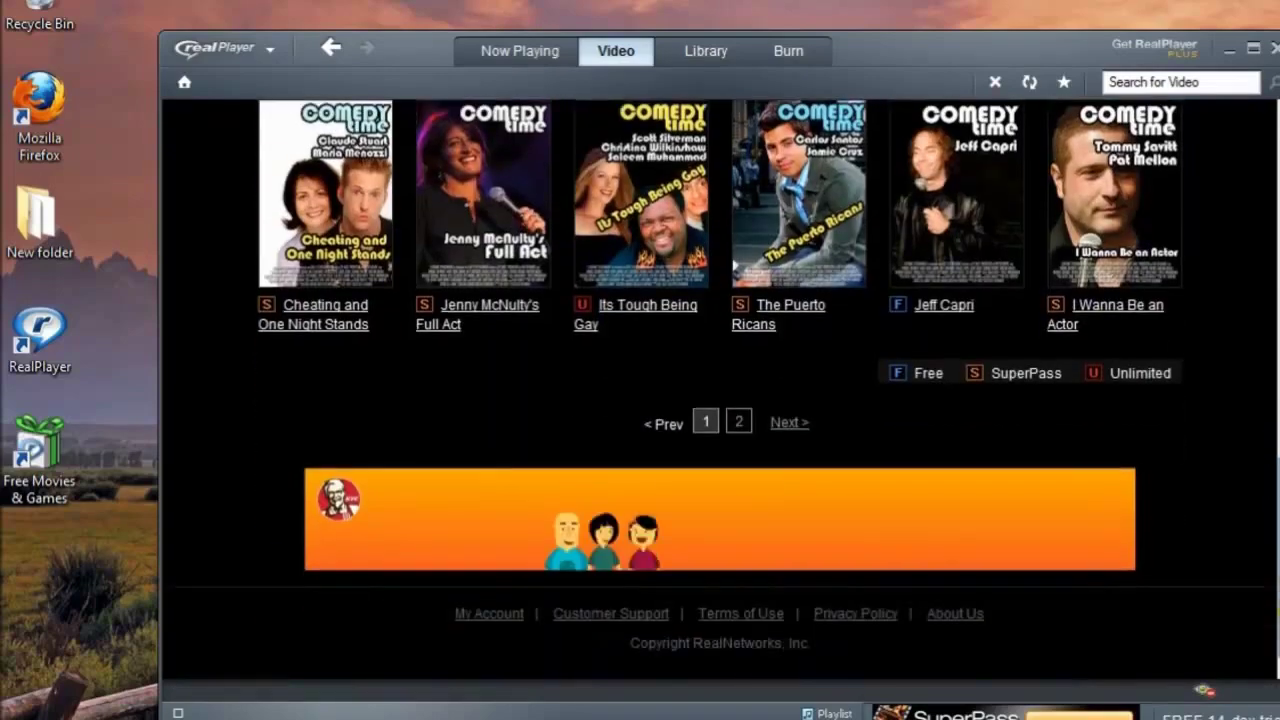
scroll(1243, 337, "up", 10)
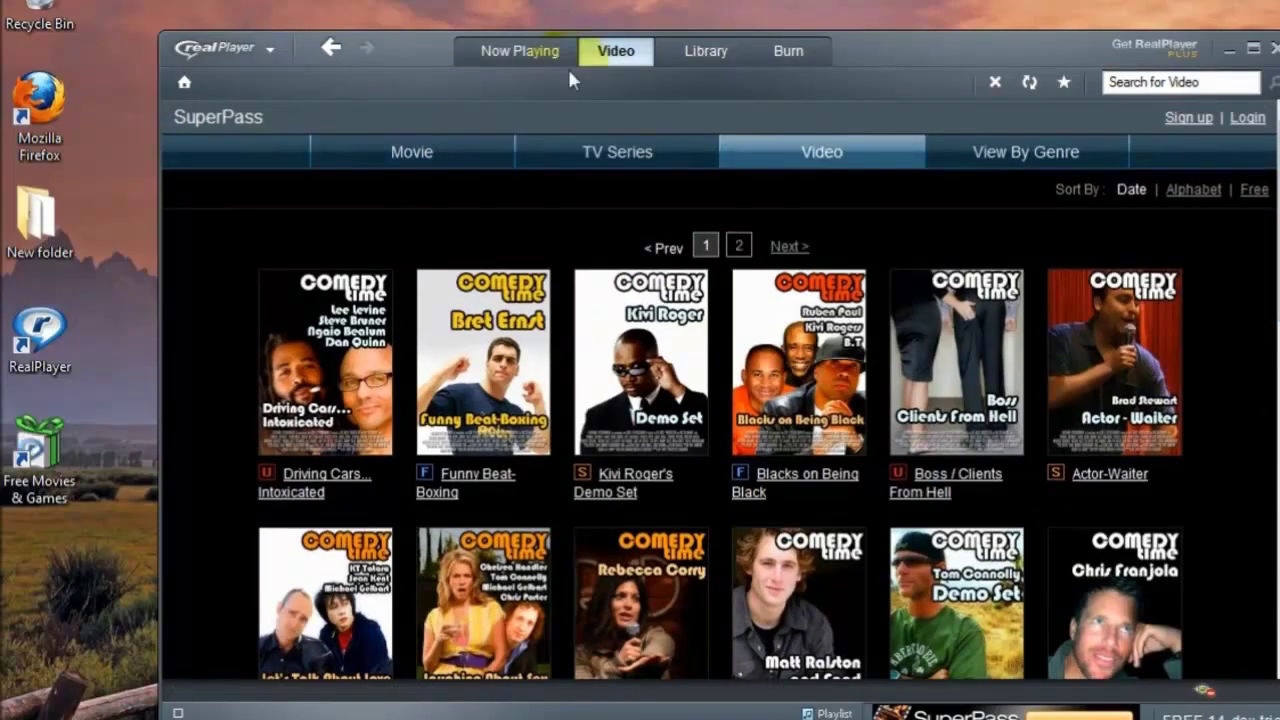
left_click(1273, 48)
left_click(399, 385)
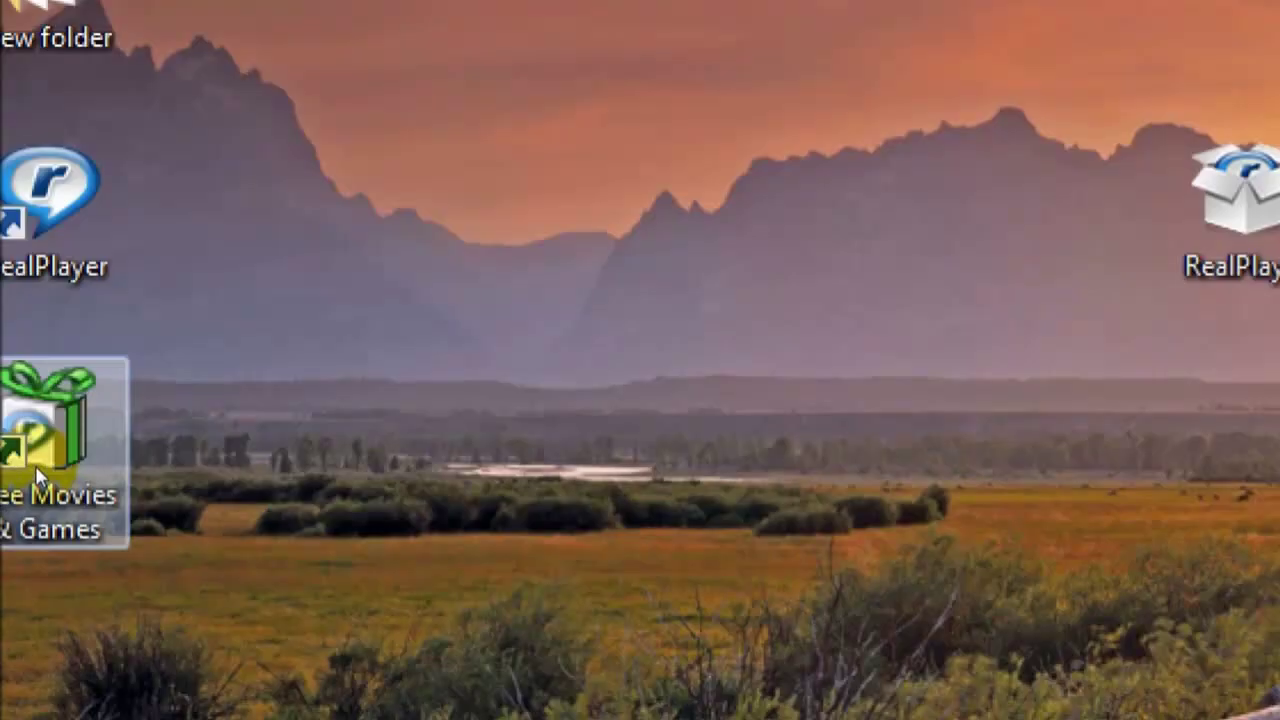
left_click(3, 420)
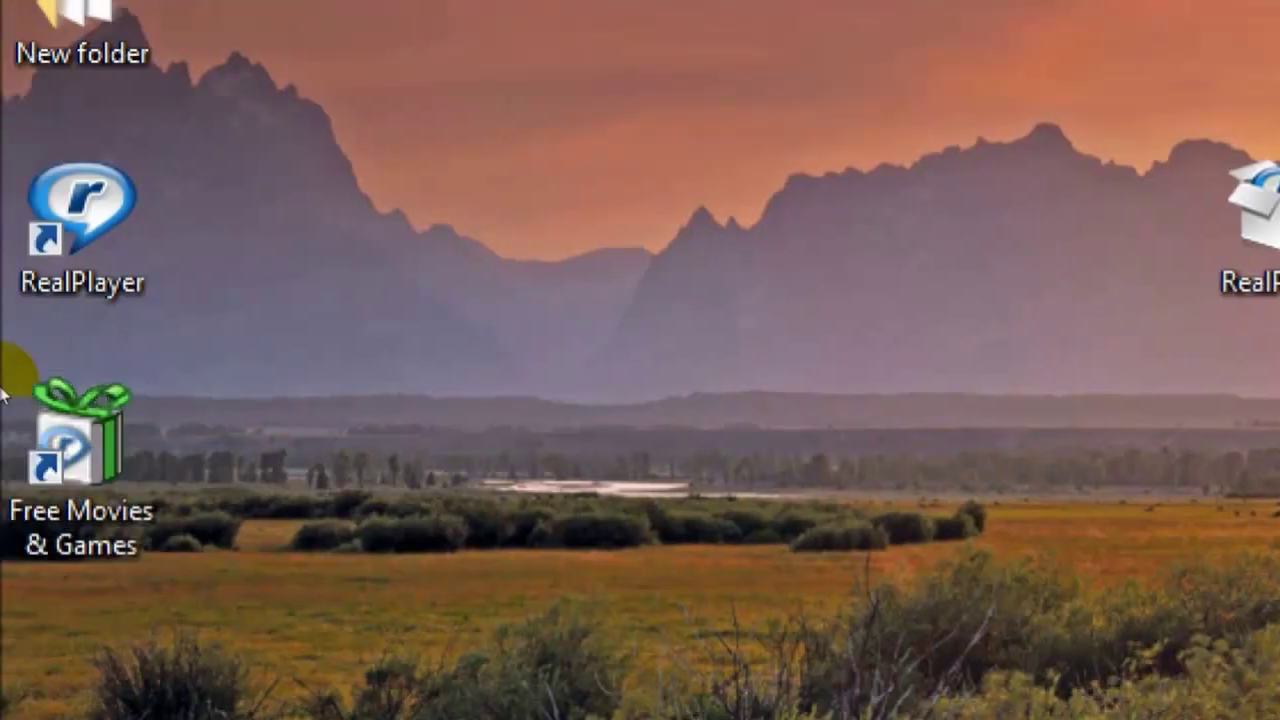
left_click(18, 505)
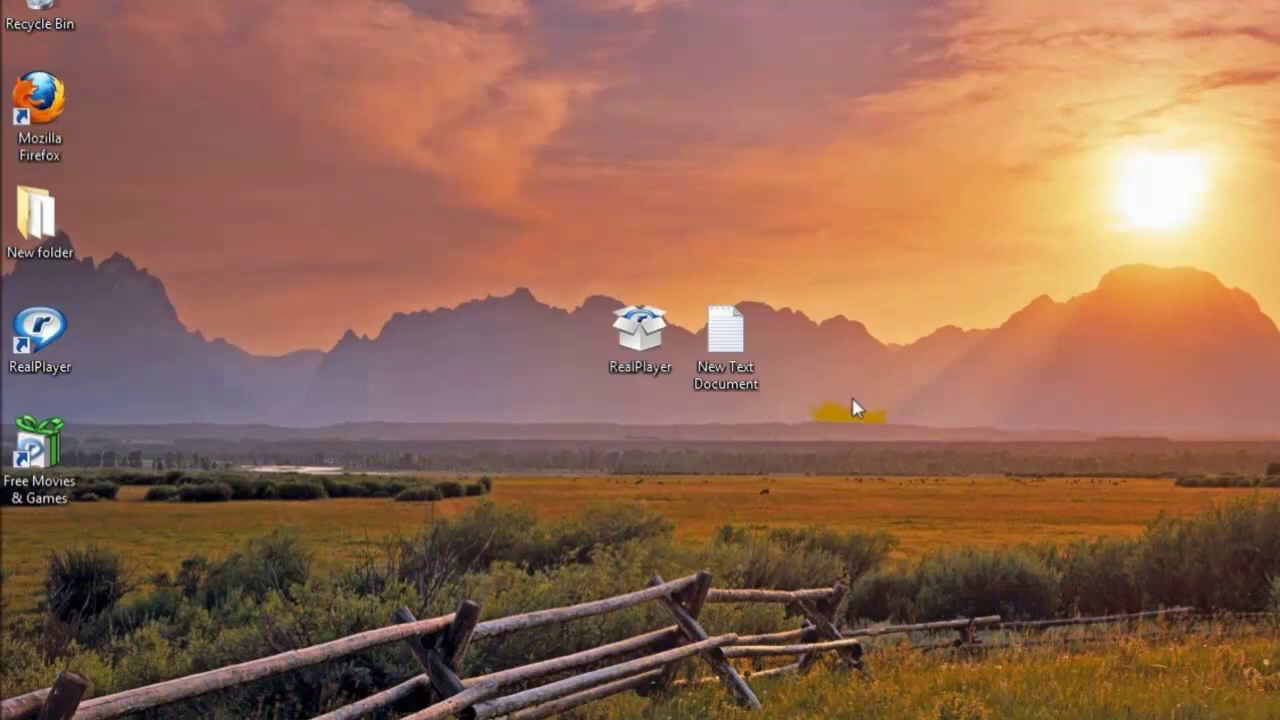
left_click(638, 334)
left_click(754, 440)
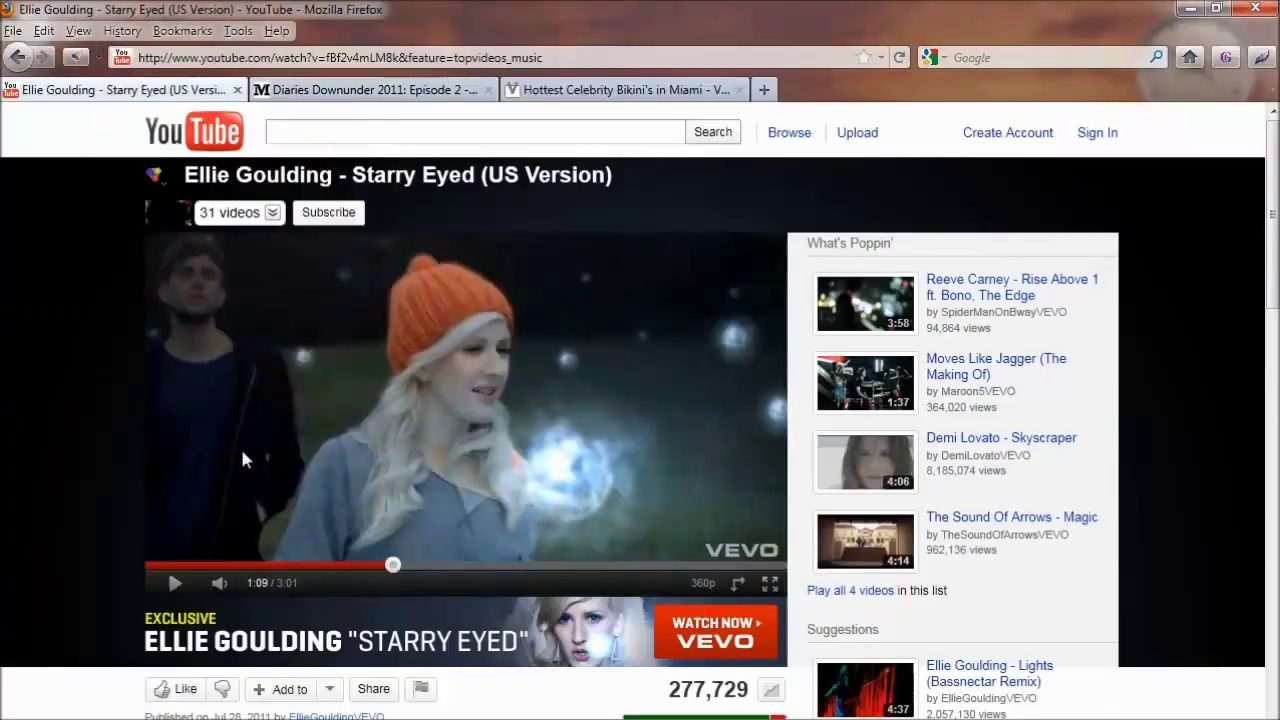
- Play the YouTube video "Ellie Goulding - Starry Eyed (US Version)" in Firefox and download it to RealPlayer
left_click(174, 582)
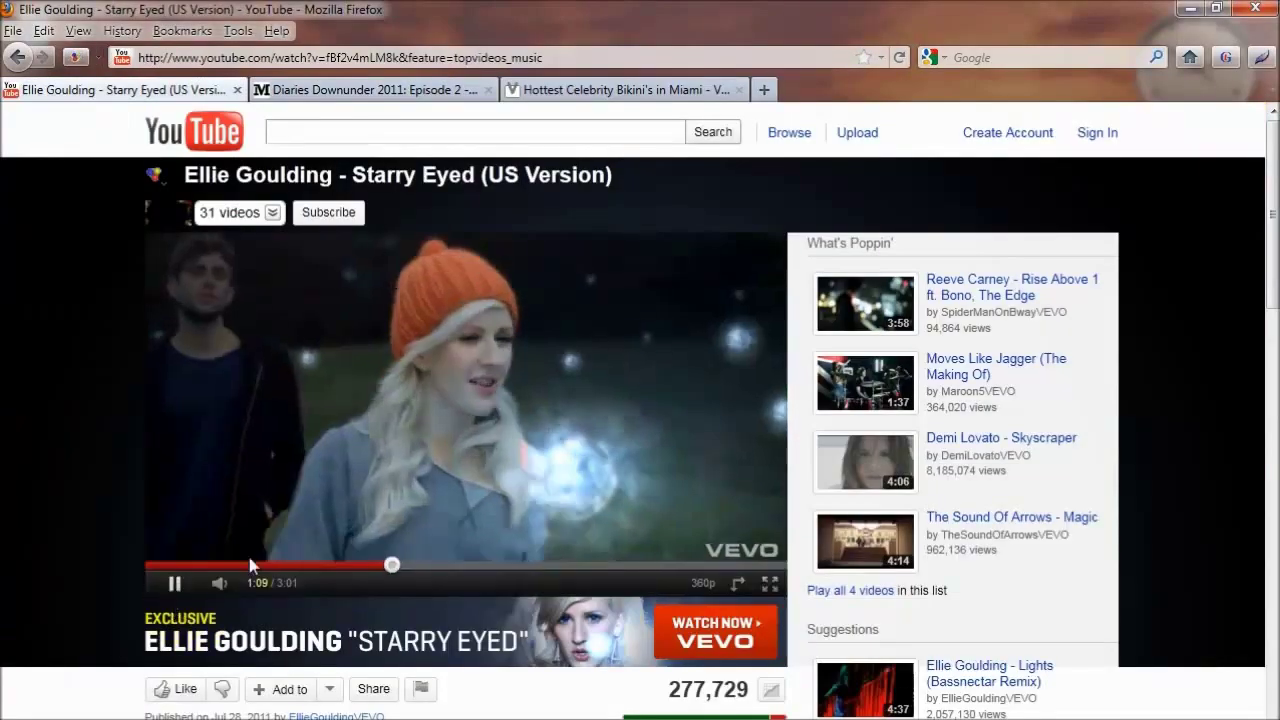
right_click(468, 369)
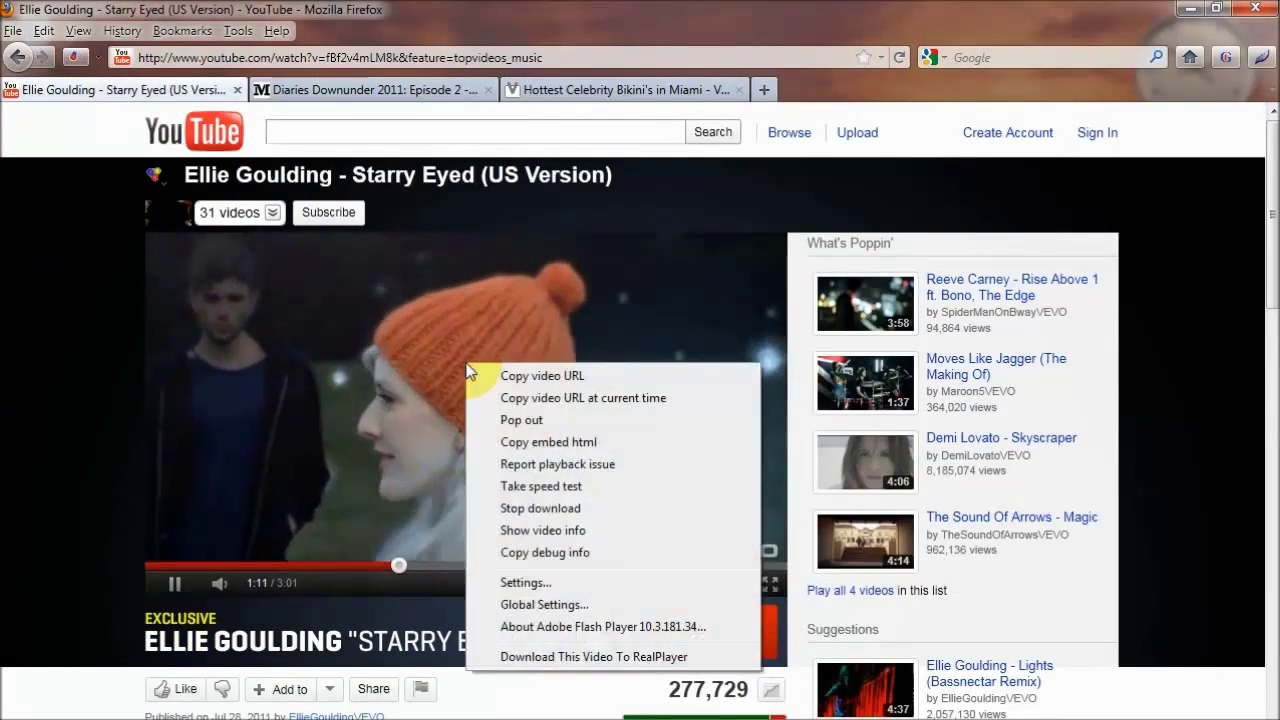
left_click(547, 655)
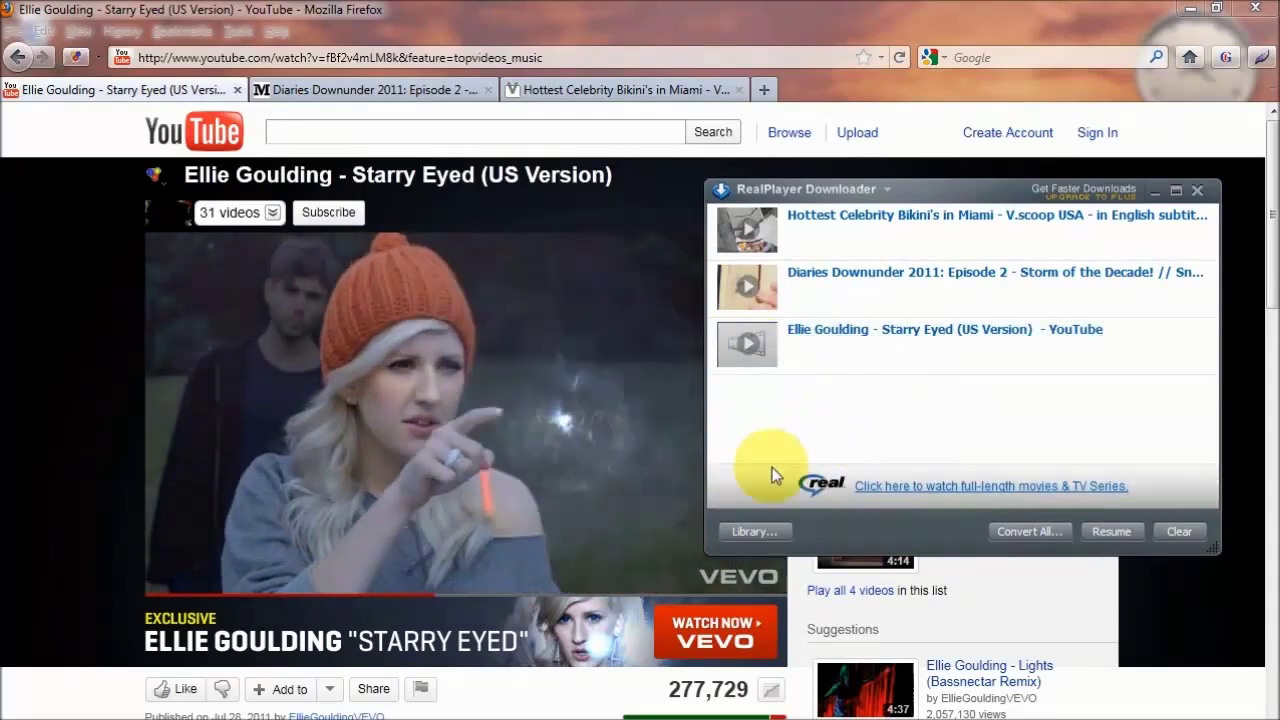
- Pause the YouTube video and close Firefox with all its open tabs
mouse_move(219, 590)
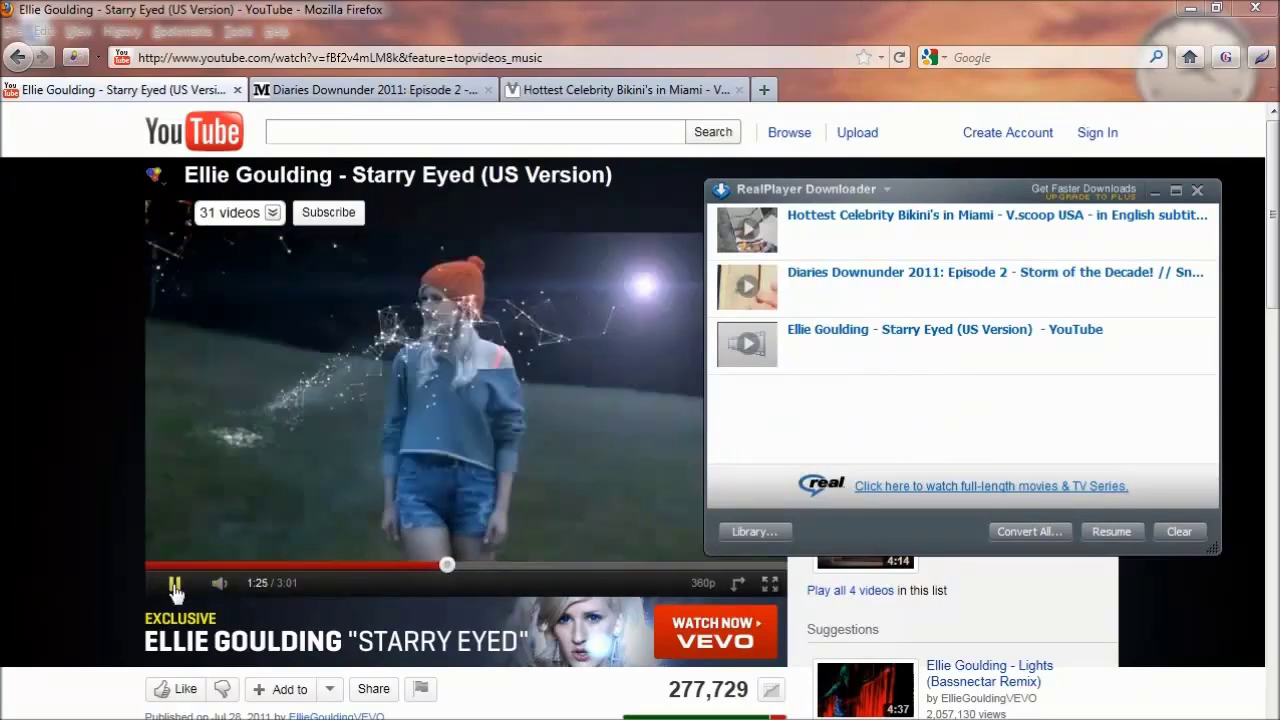
left_click(175, 592)
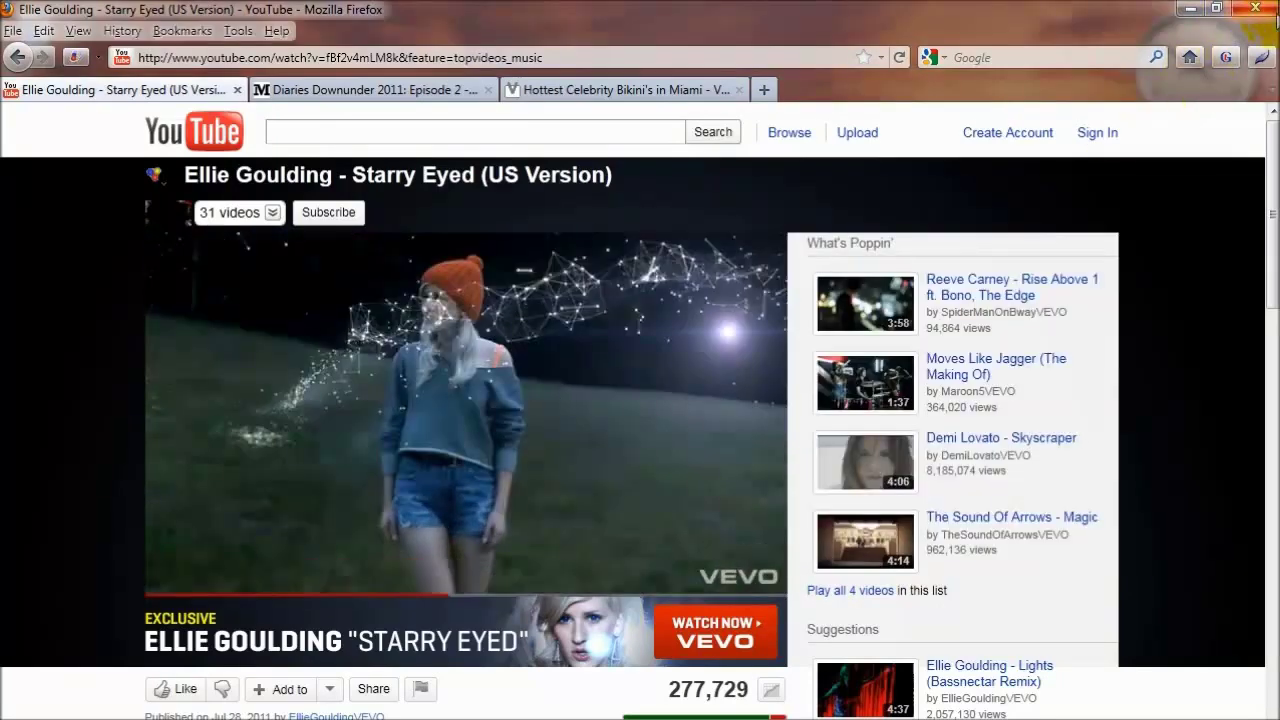
left_click(1255, 12)
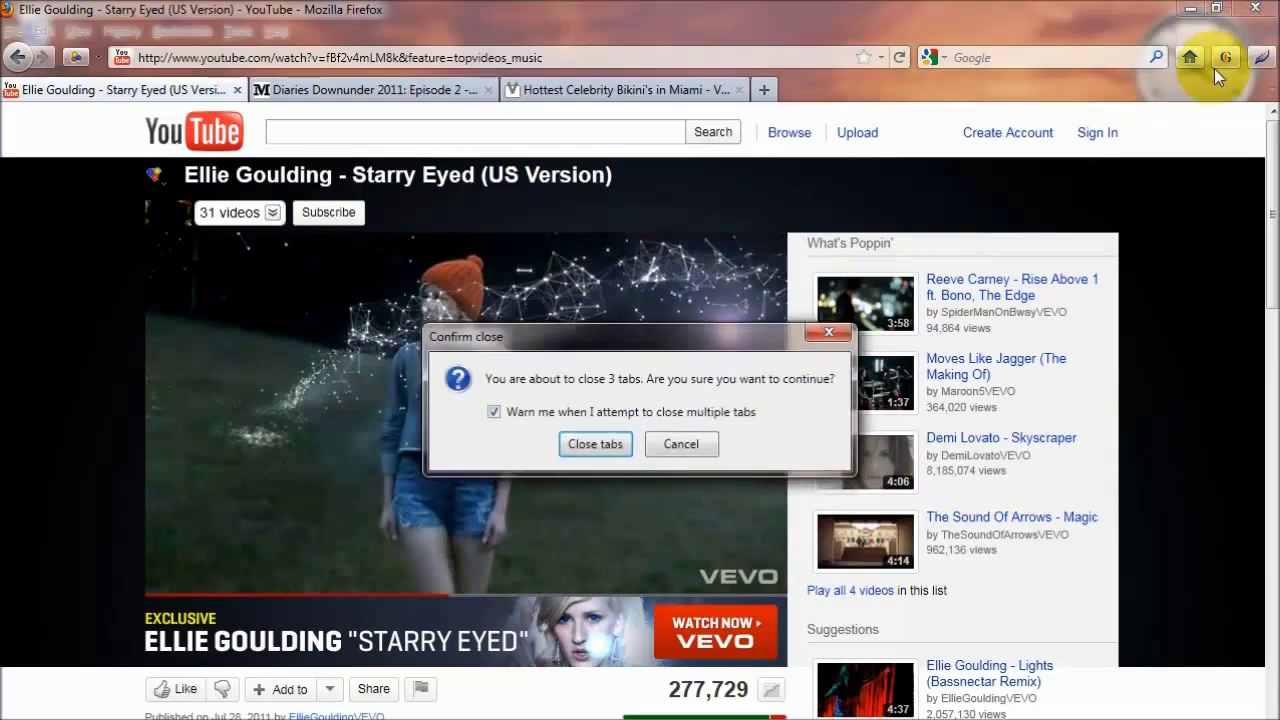
left_click(596, 448)
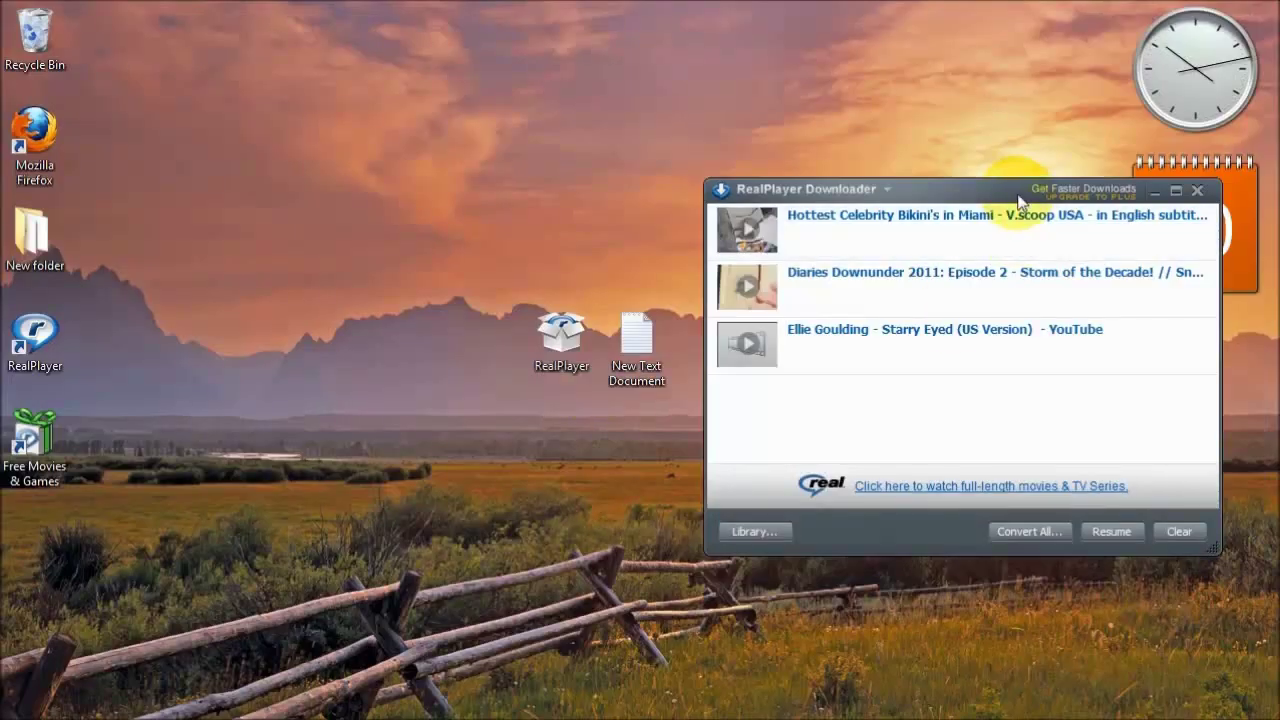
- Open the downloads library beside the Downloader window, then play the downloaded "Ellie Goulding - Starry Eyed (US Version)" video briefly and pause it
left_click_drag(964, 182, 320, 6)
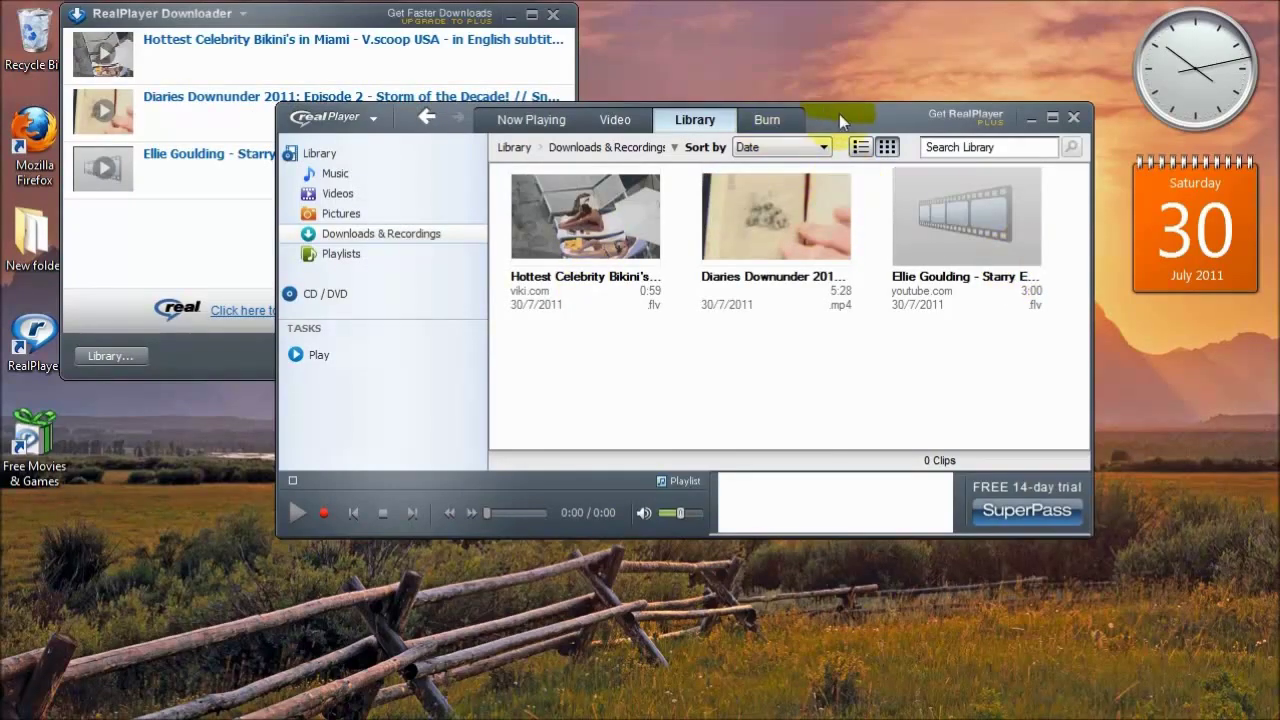
left_click_drag(840, 114, 1021, 174)
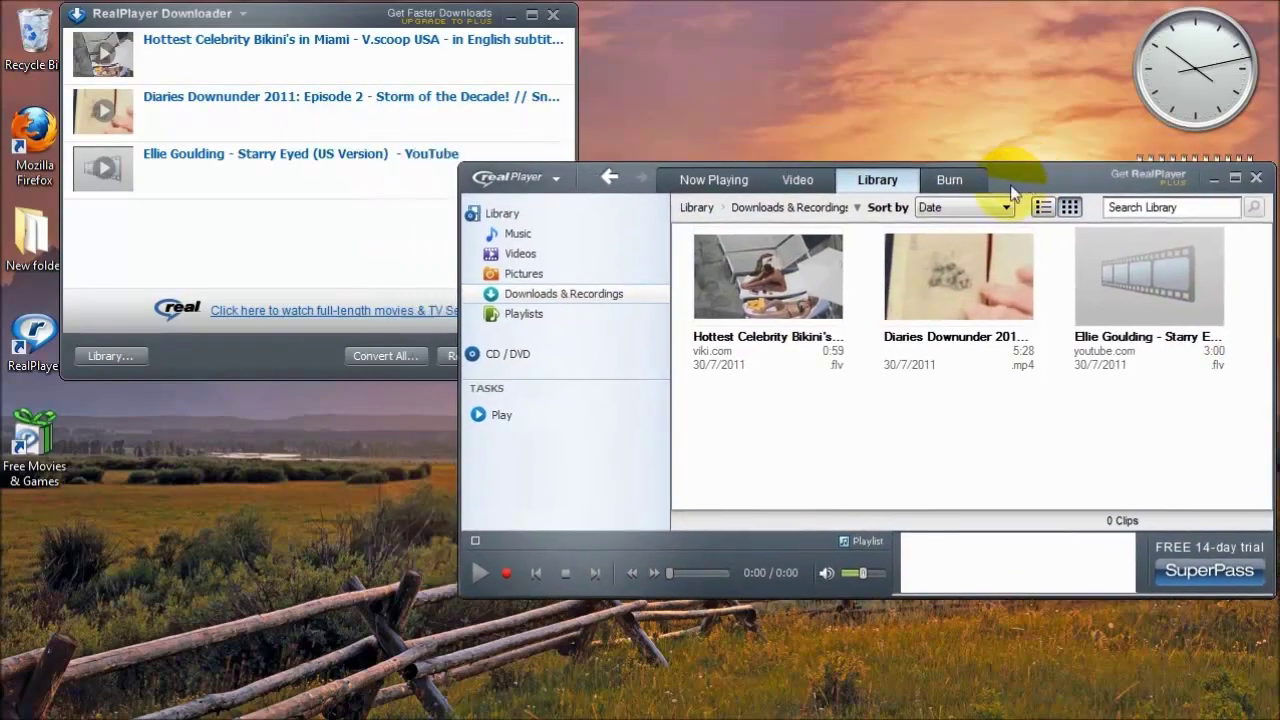
mouse_move(1151, 349)
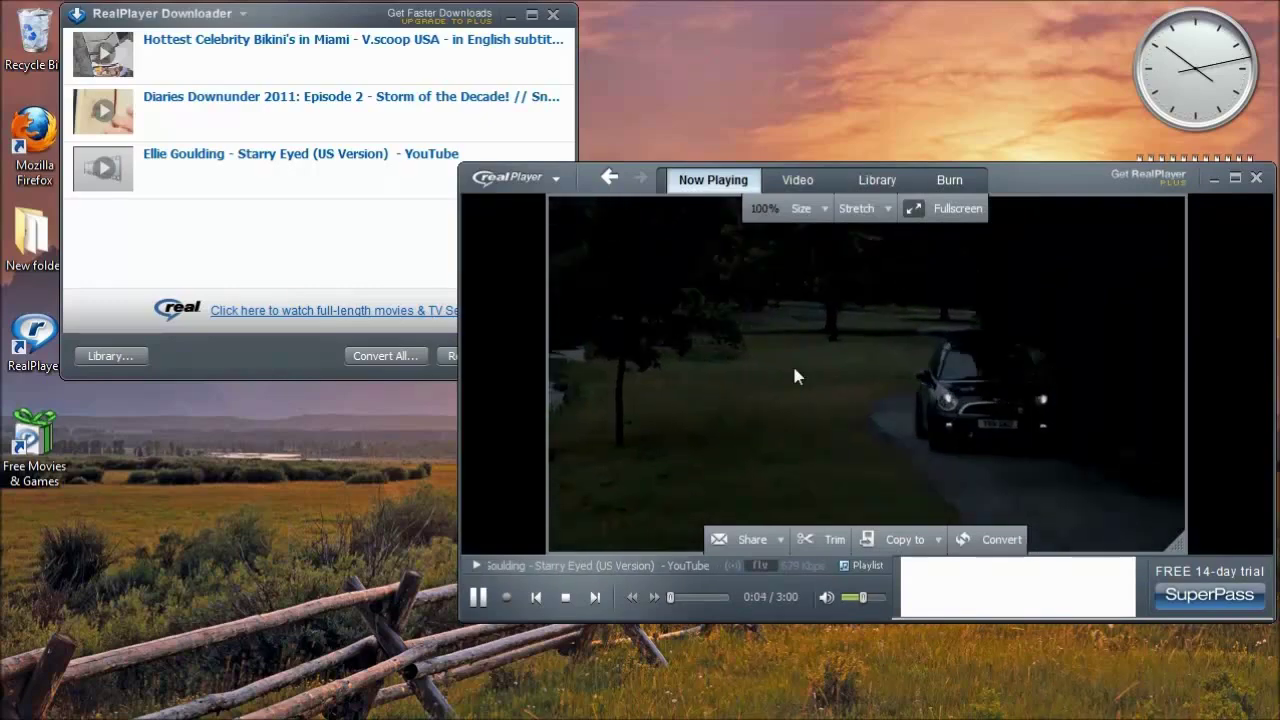
left_click(1062, 160)
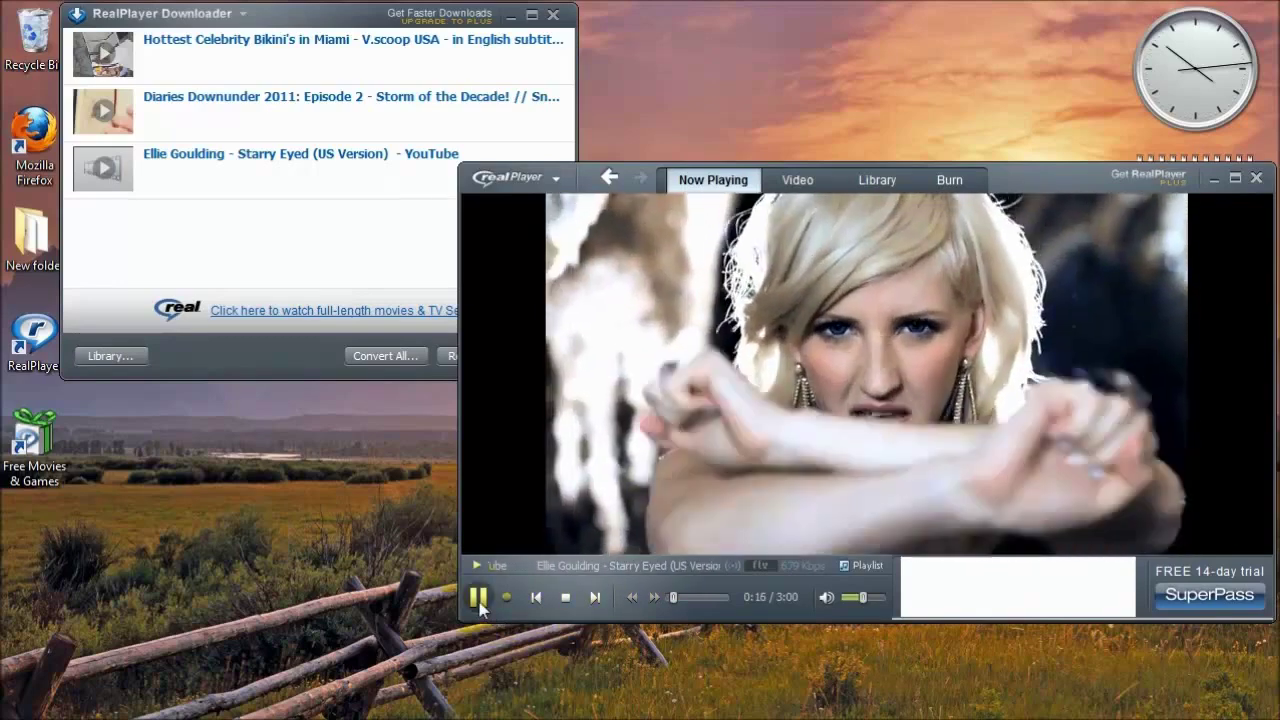
left_click(479, 598)
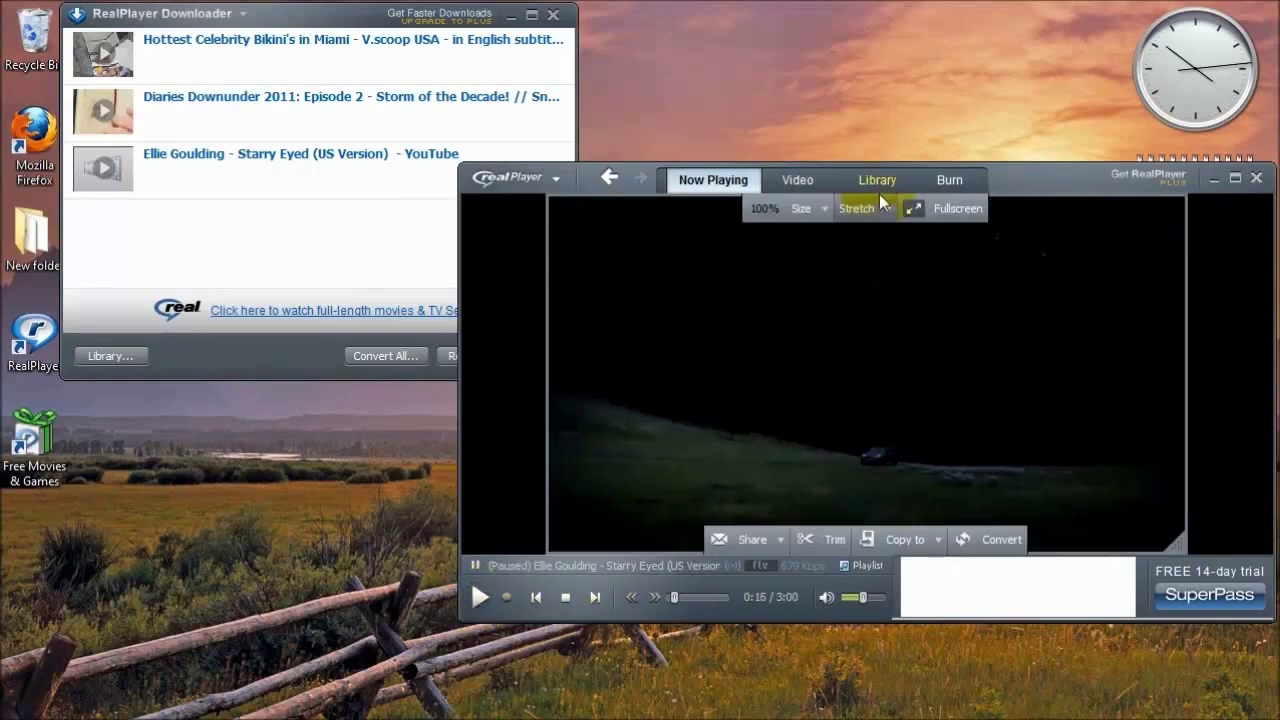
- Return to the RealPlayer library and copy the "Ellie Goulding - Starry Eyed" video from Downloads & Recordings to the desktop
left_click(884, 190)
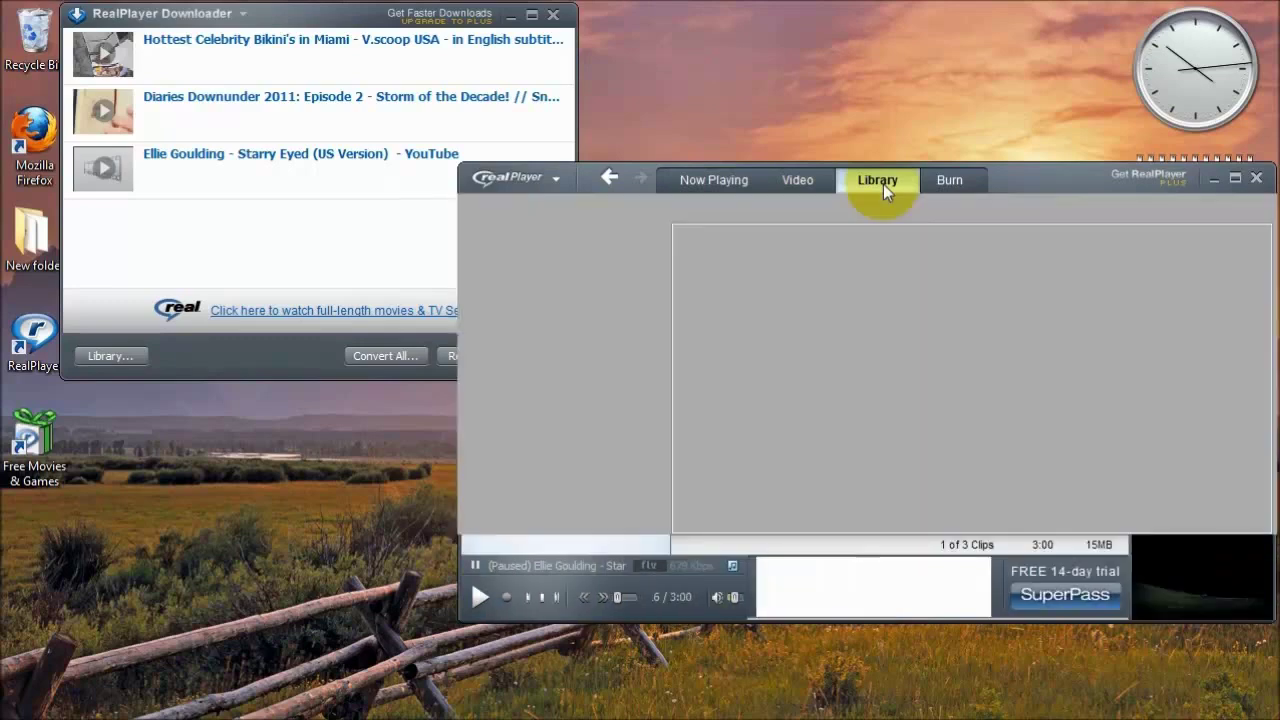
mouse_move(1143, 307)
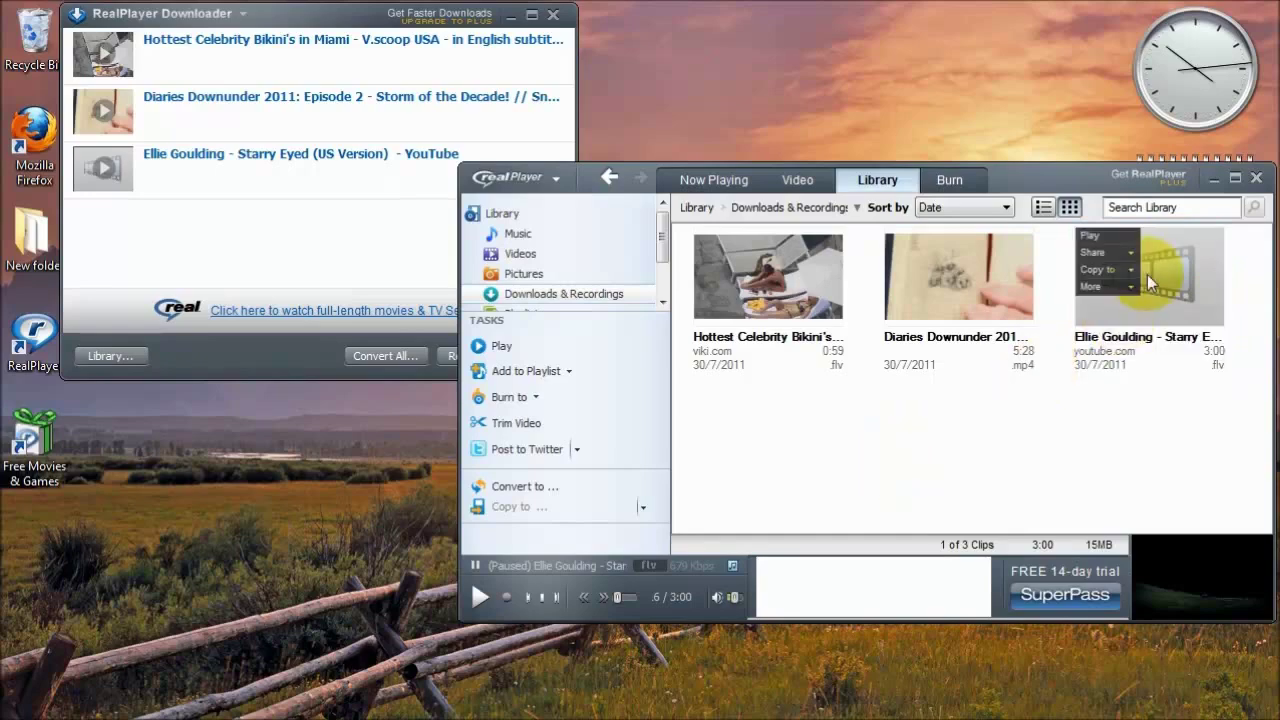
left_click(1170, 287)
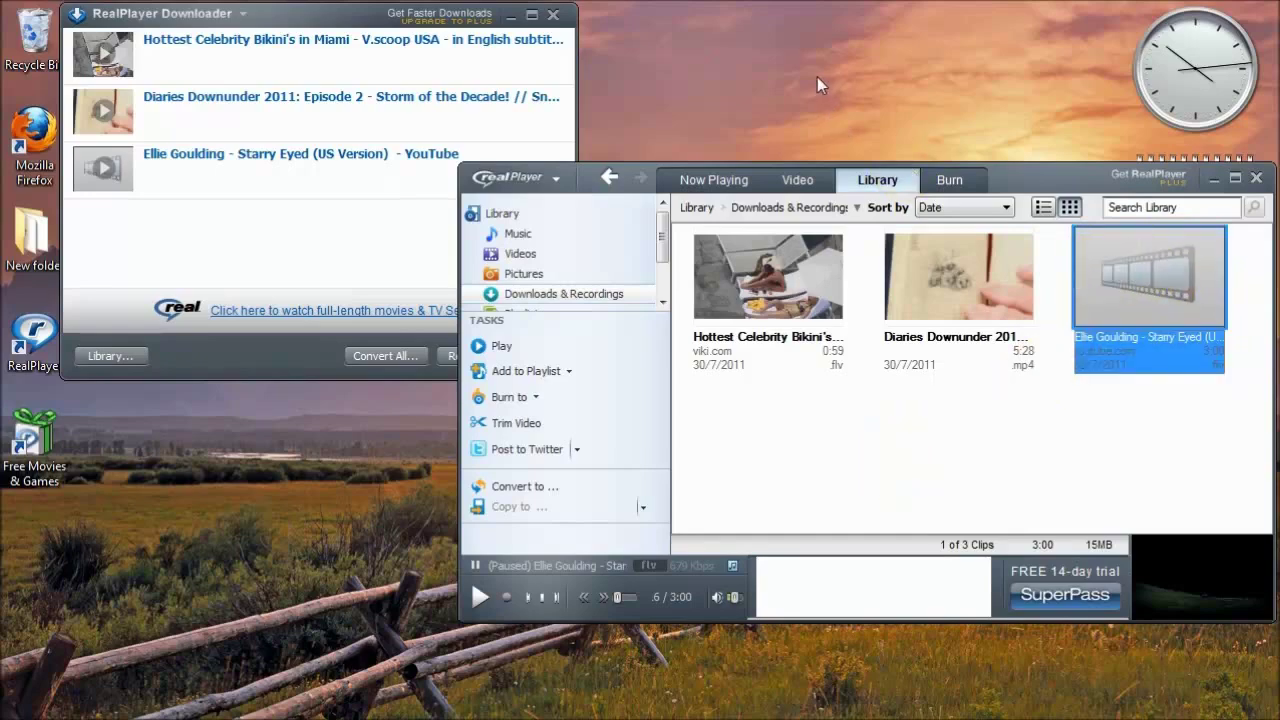
left_click_drag(818, 85, 820, 88)
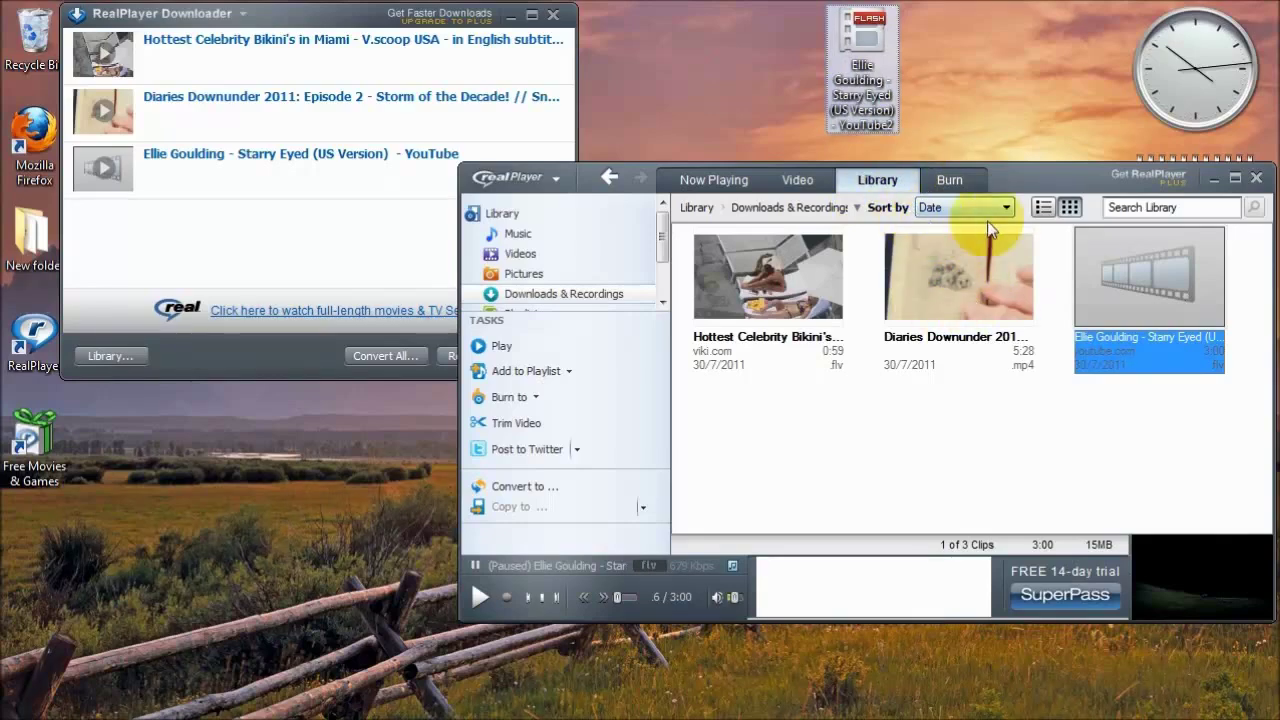
- Close RealPlayer and its Downloader, and place the copied video file below the Free Movies & Games icon on the desktop
left_click(1258, 180)
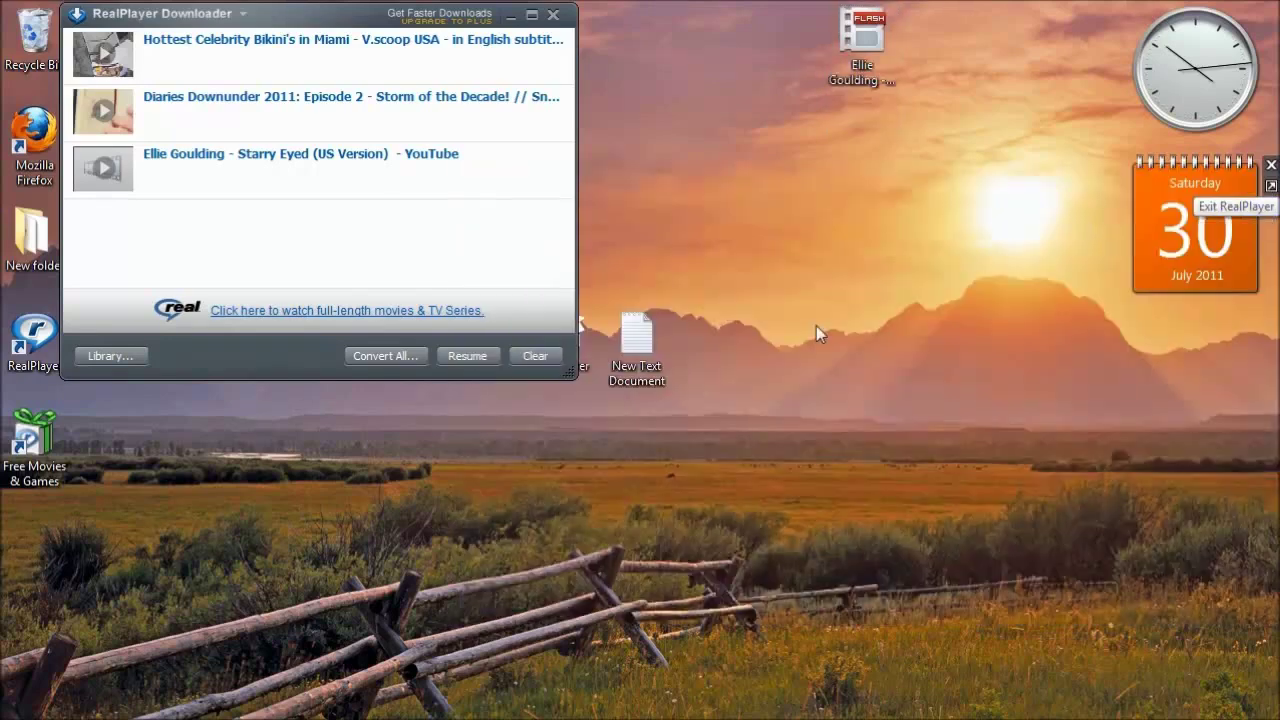
left_click(553, 15)
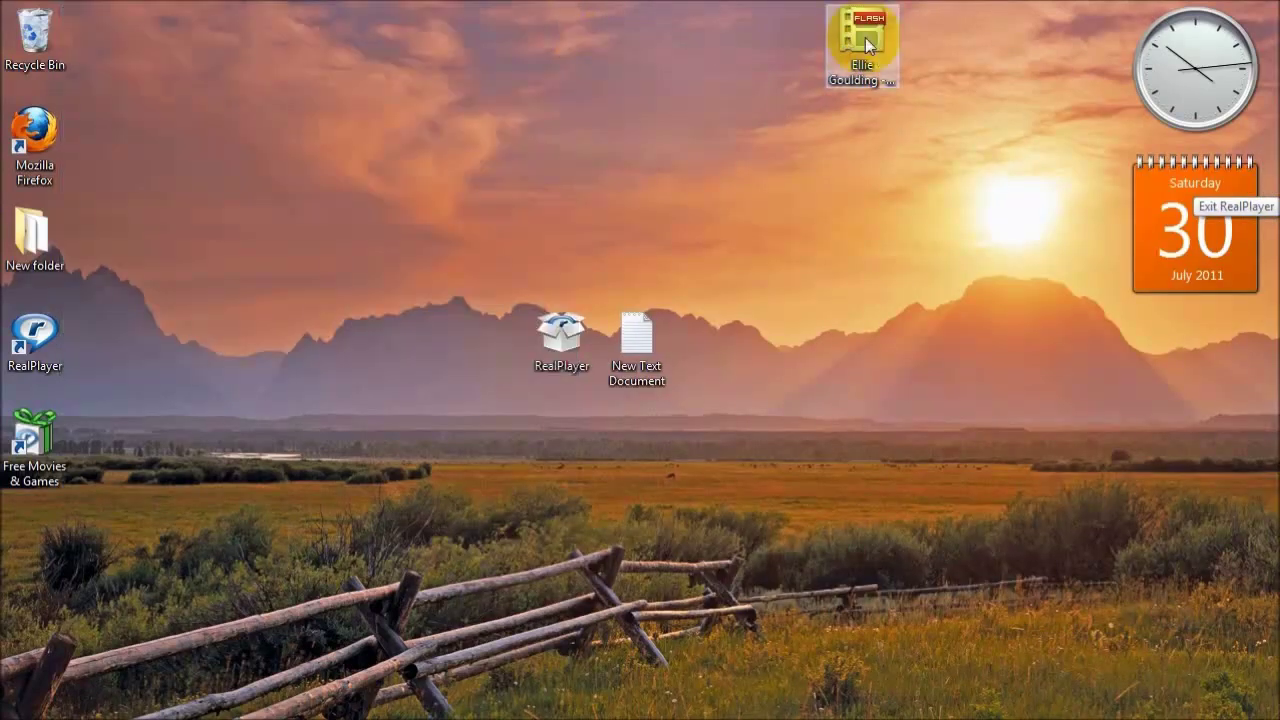
left_click_drag(865, 37, 78, 545)
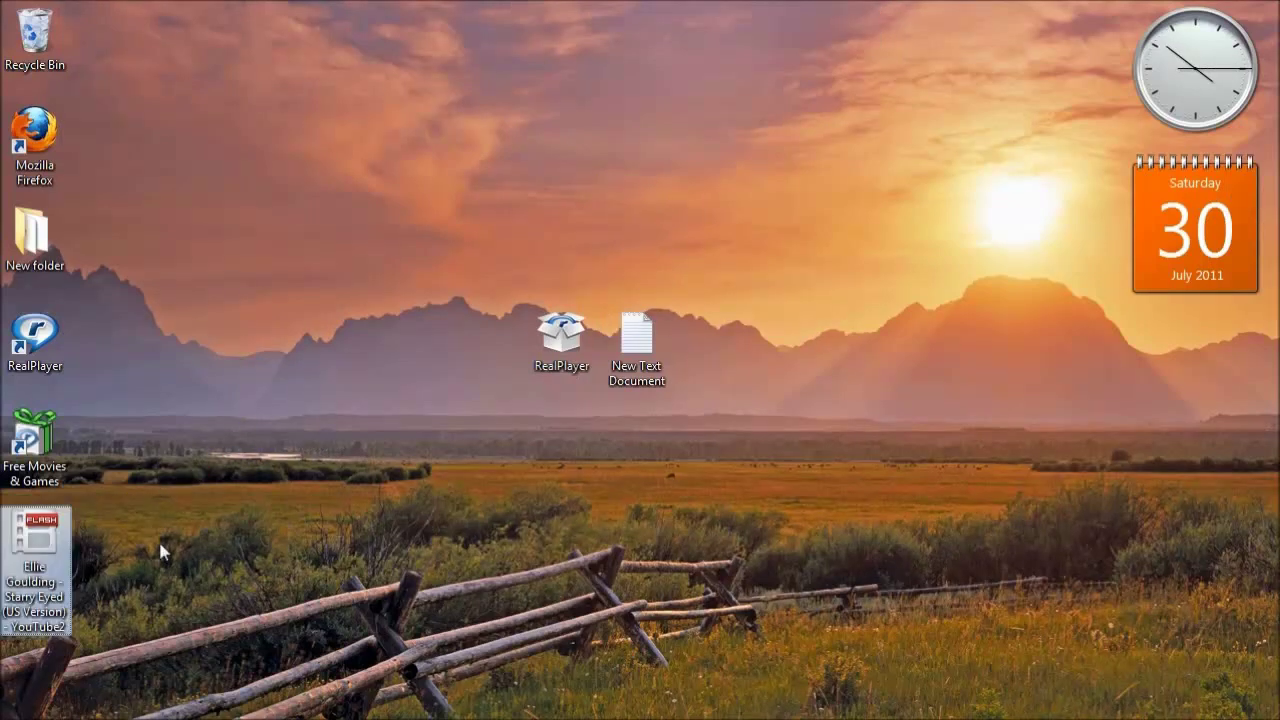
double_click(639, 346)
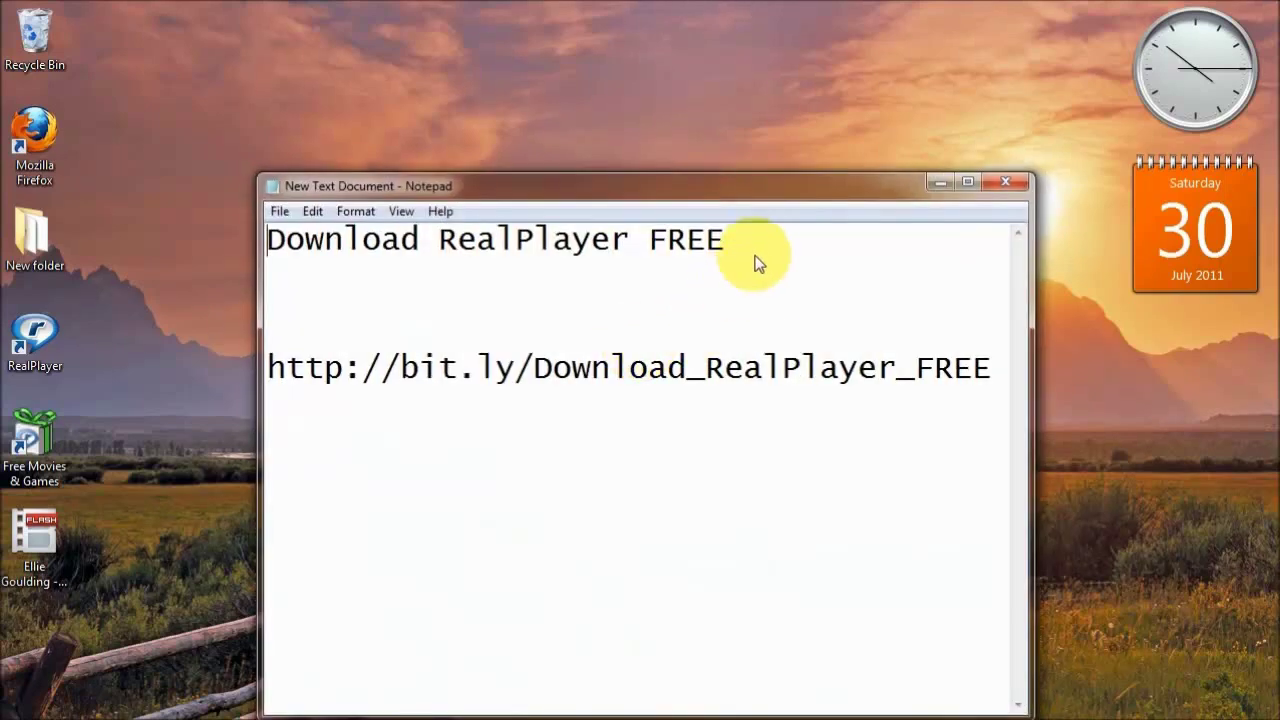
left_click_drag(726, 240, 267, 243)
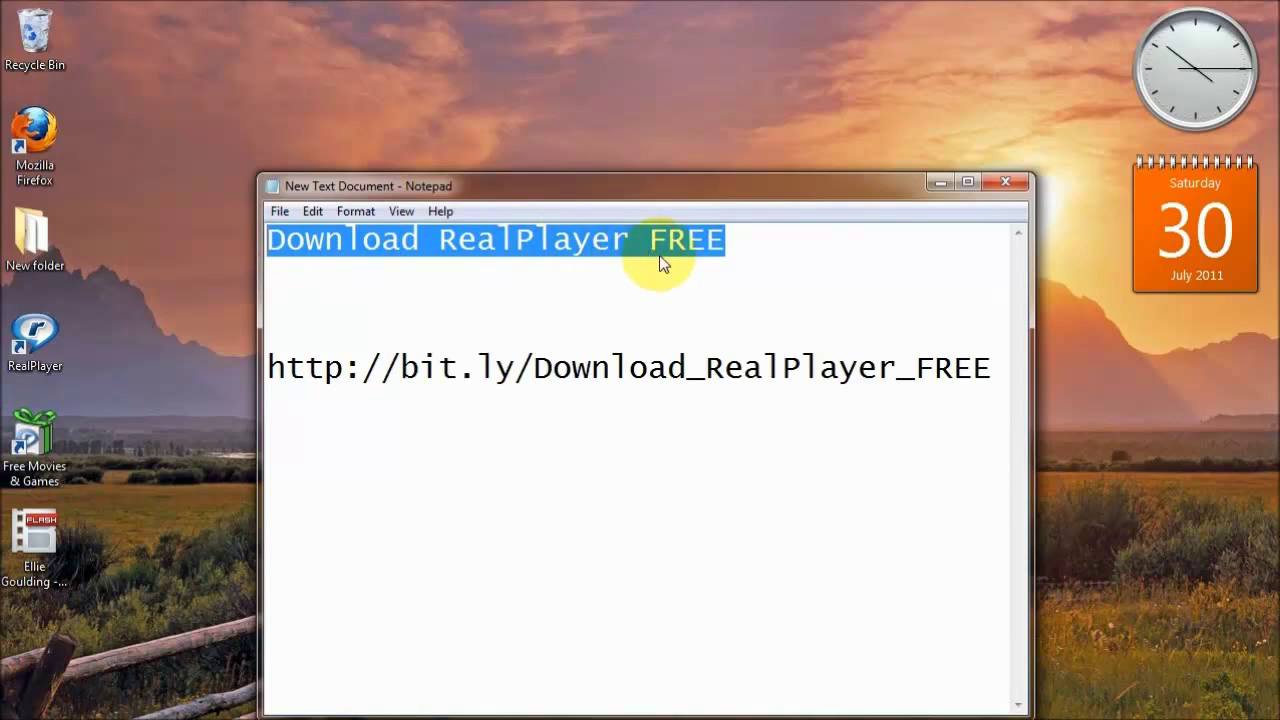
left_click(817, 277)
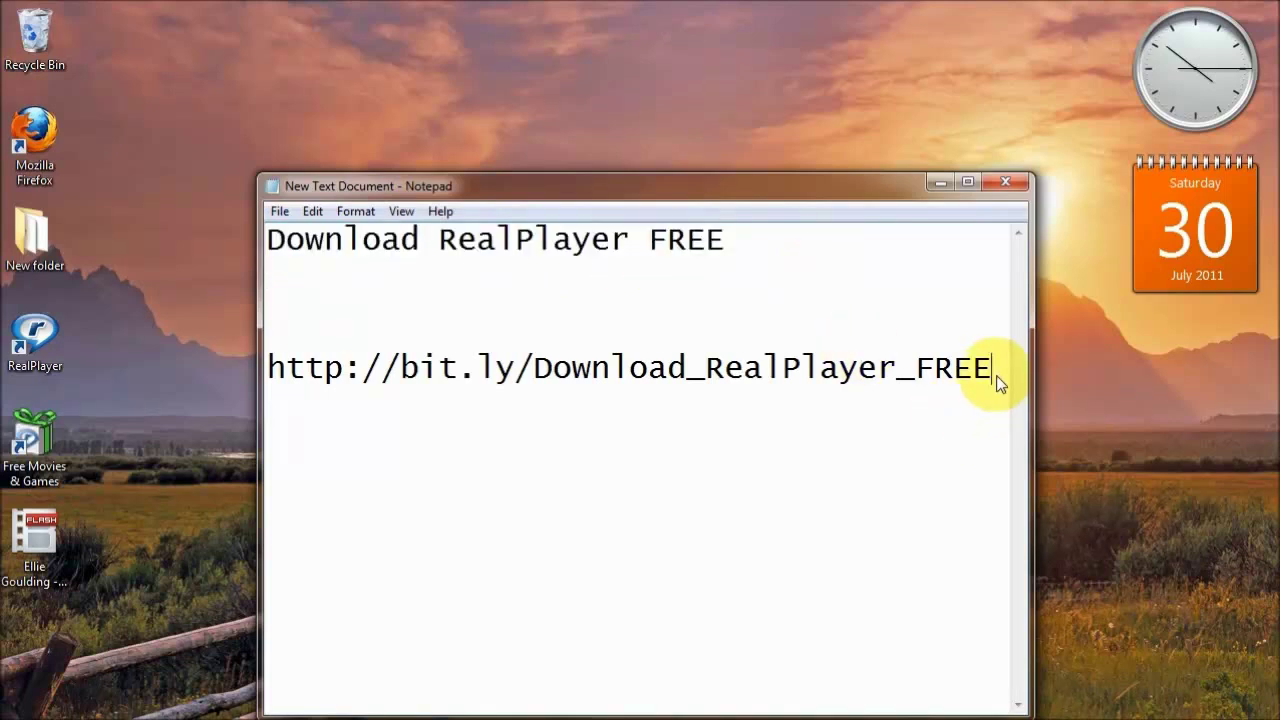
left_click_drag(997, 380, 342, 387)
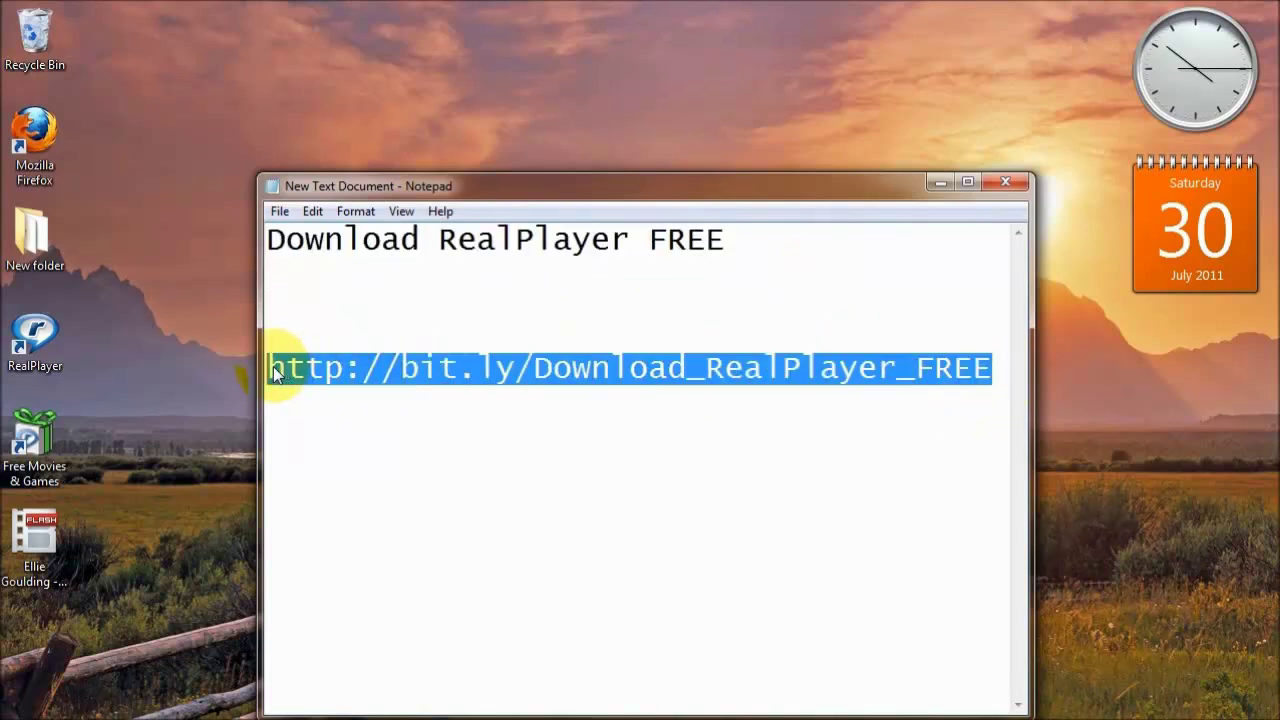